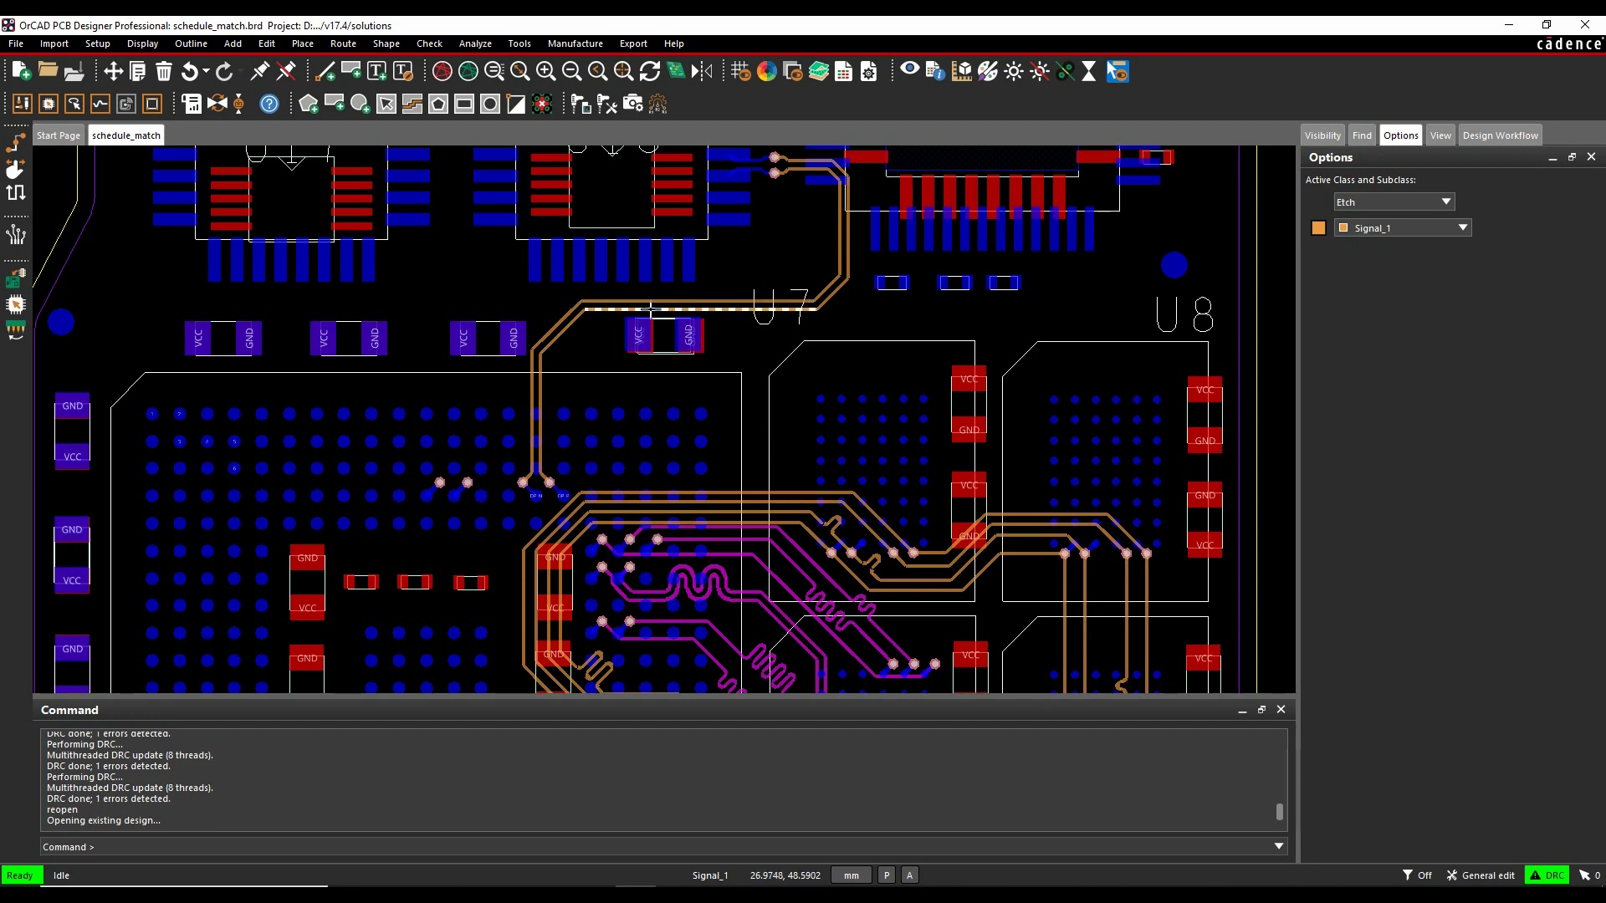
pyautogui.moveTo(639, 309)
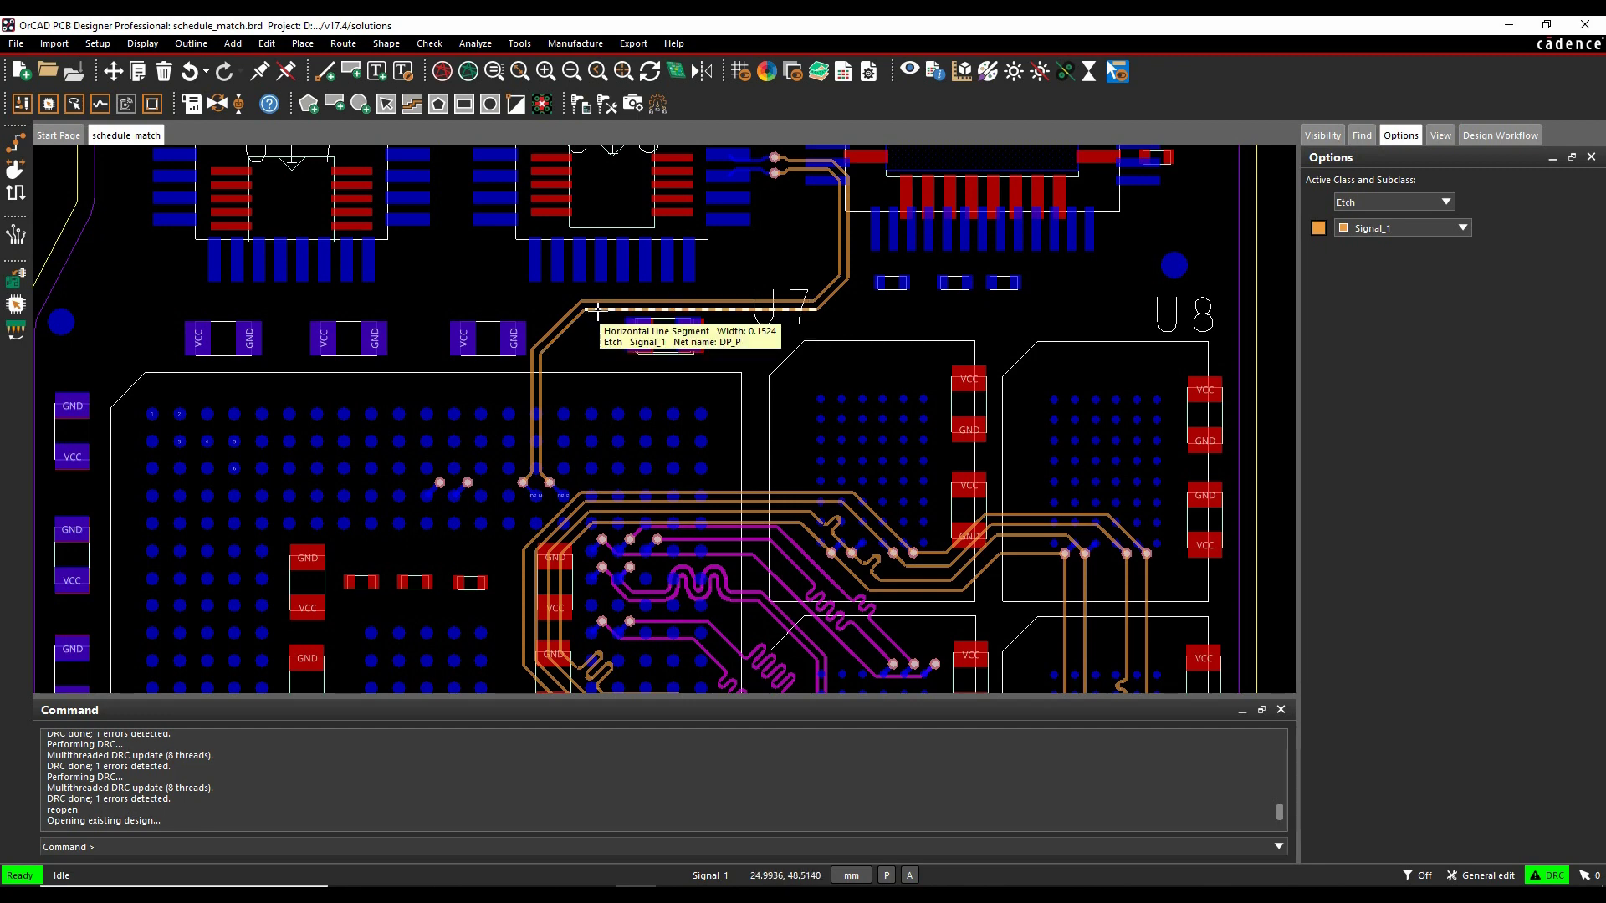
pyautogui.press('Tab')
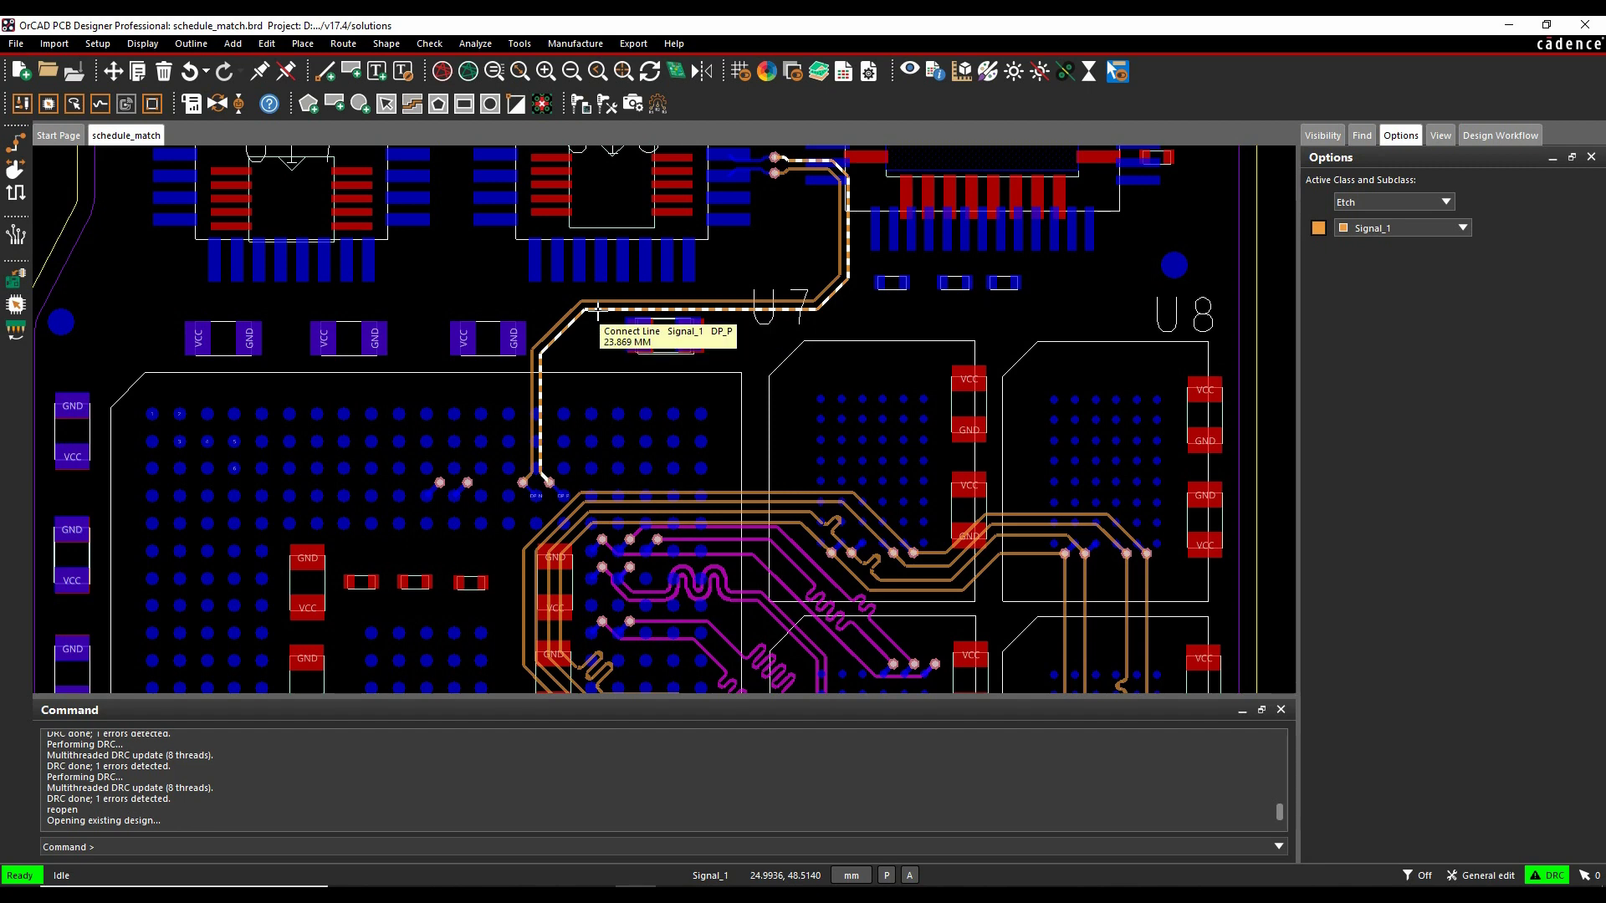
pyautogui.press('Tab')
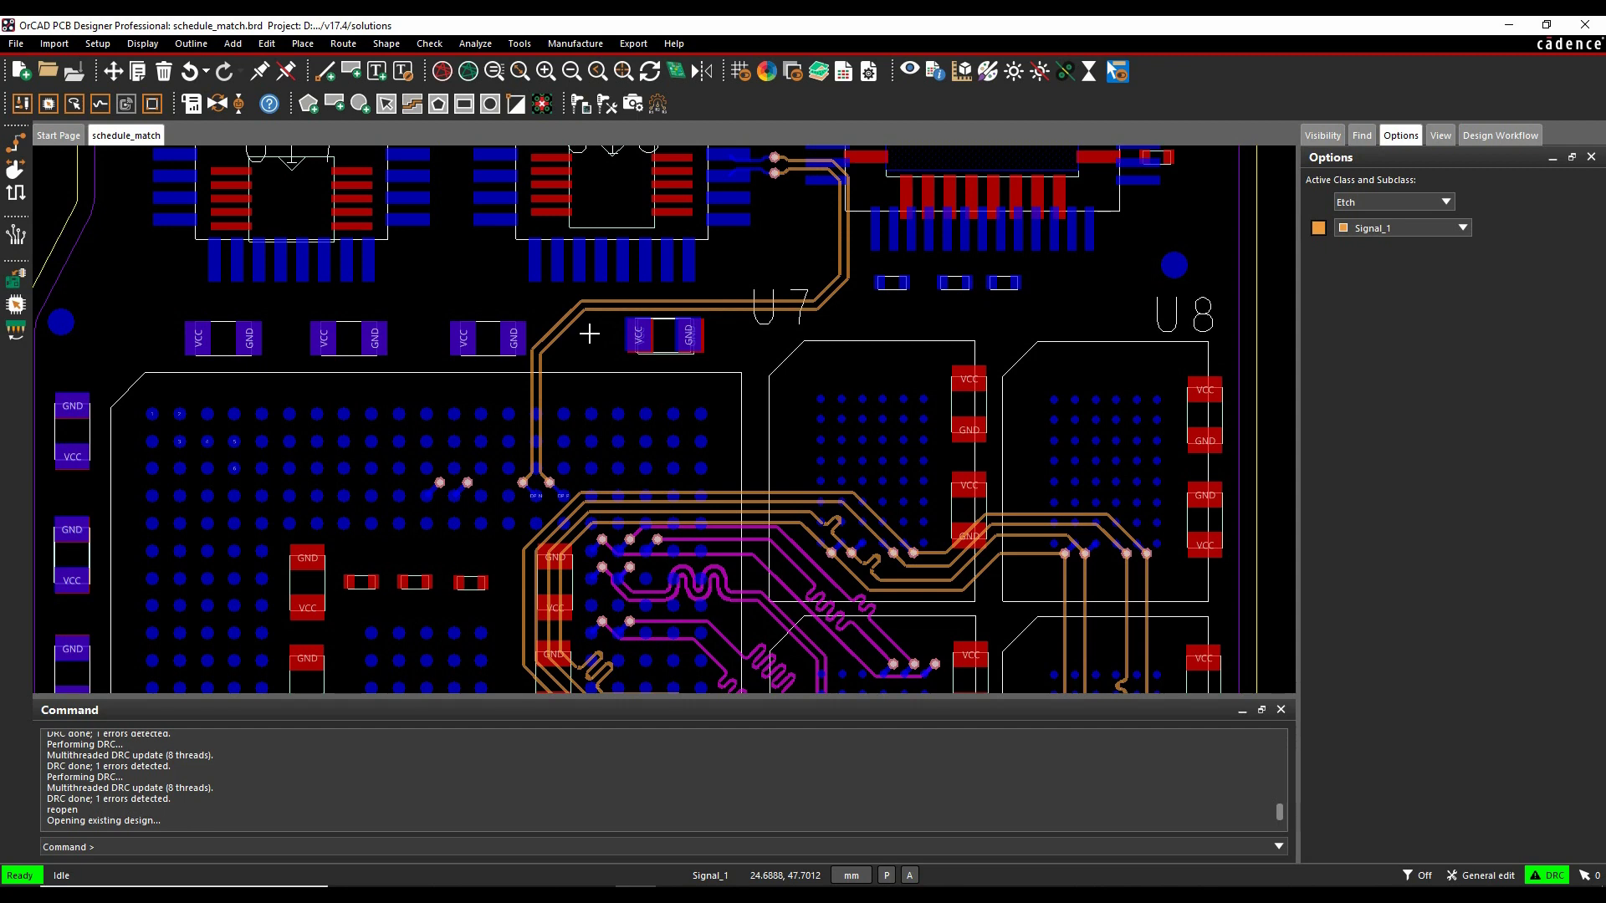
# Step: Give the DP differential pair a 0.127 mm Static Phase Tolerance in Constraint Manager
pyautogui.click(97, 43)
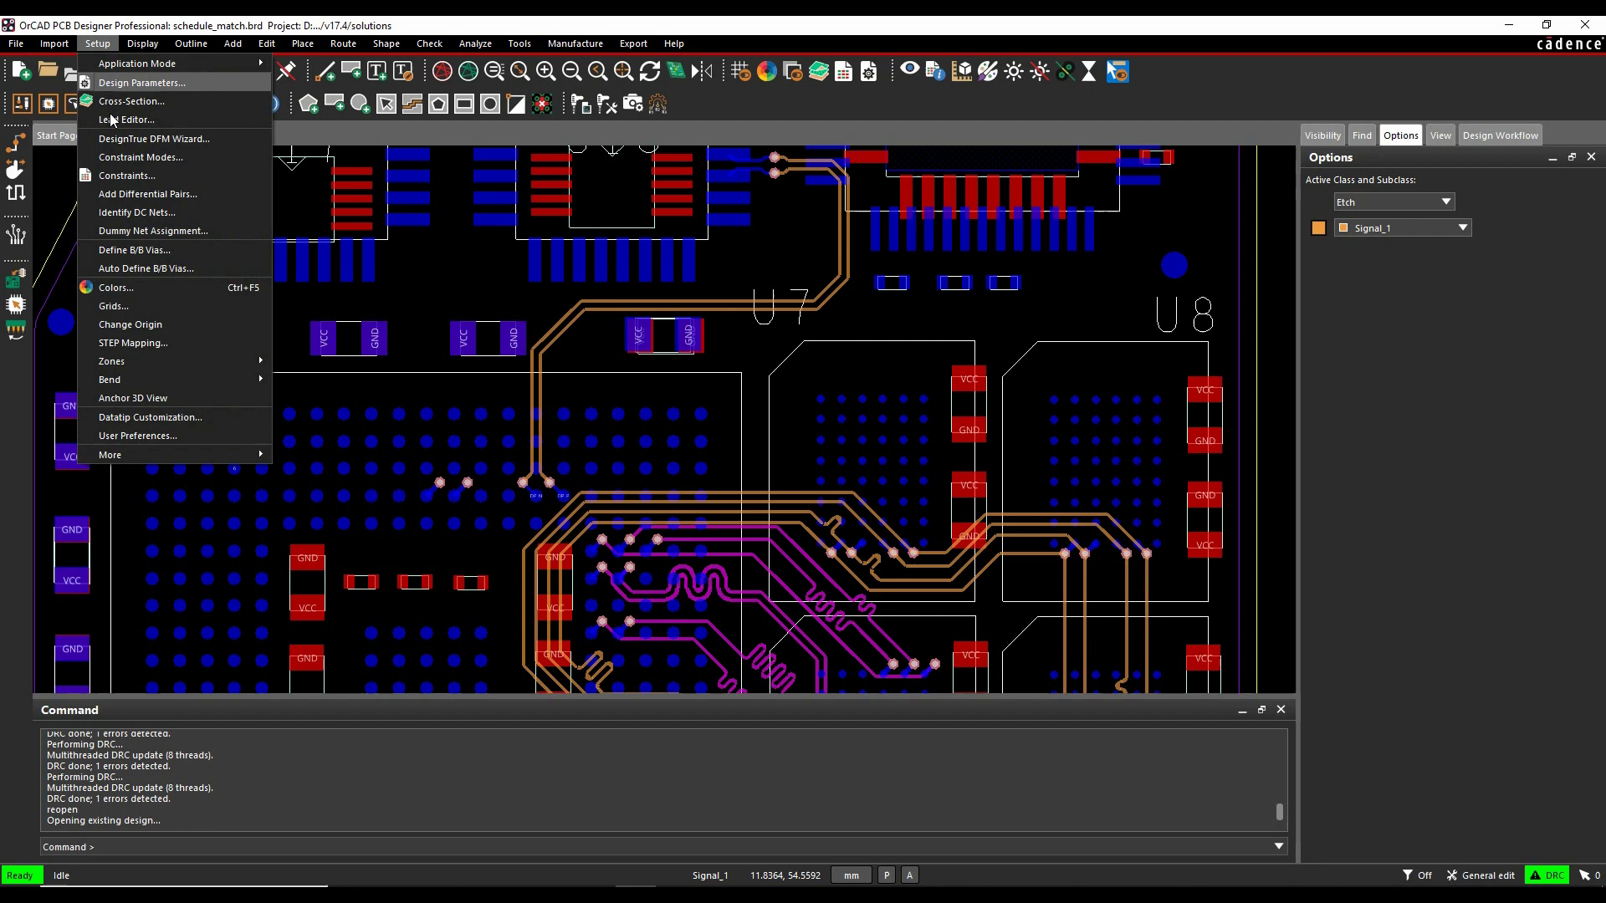
pyautogui.click(130, 176)
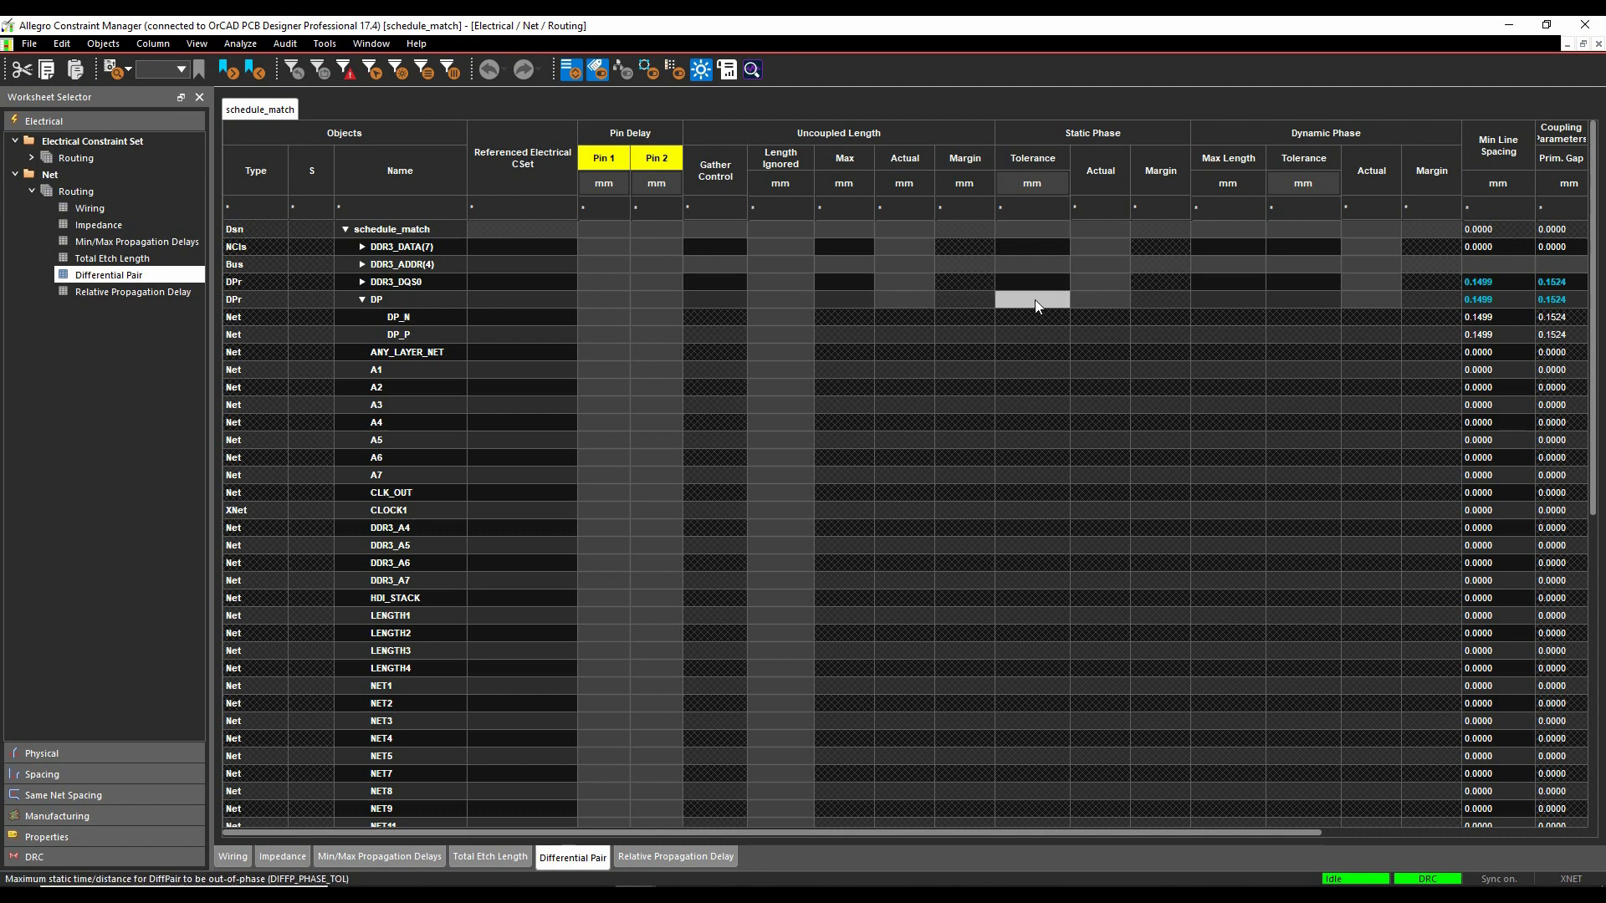
pyautogui.doubleClick(1065, 299)
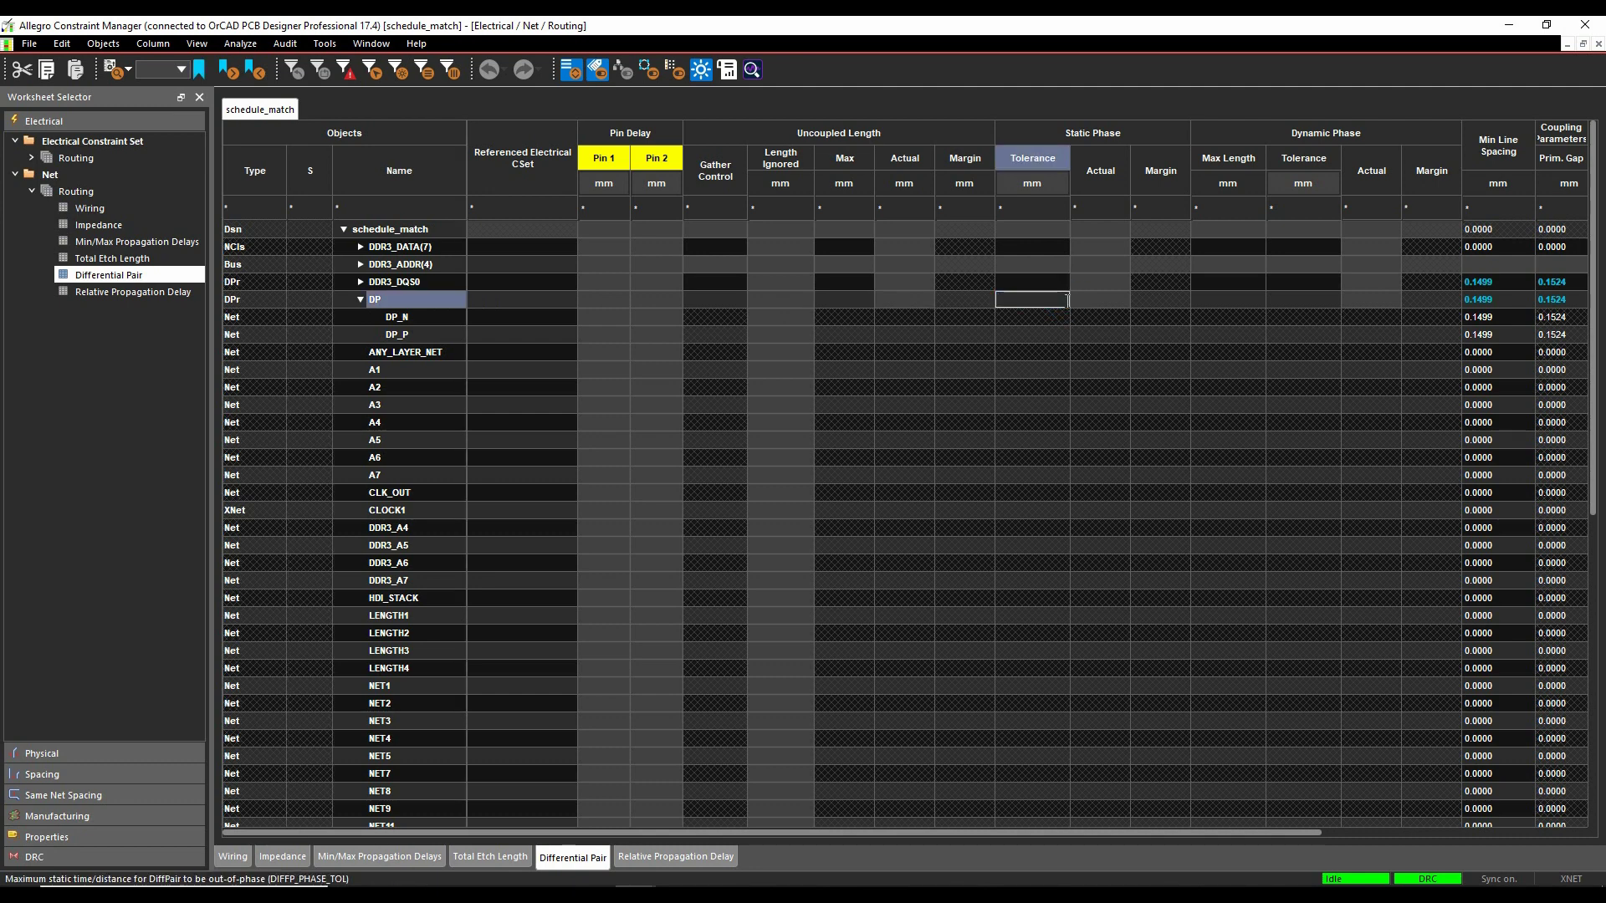
pyautogui.press('Return')
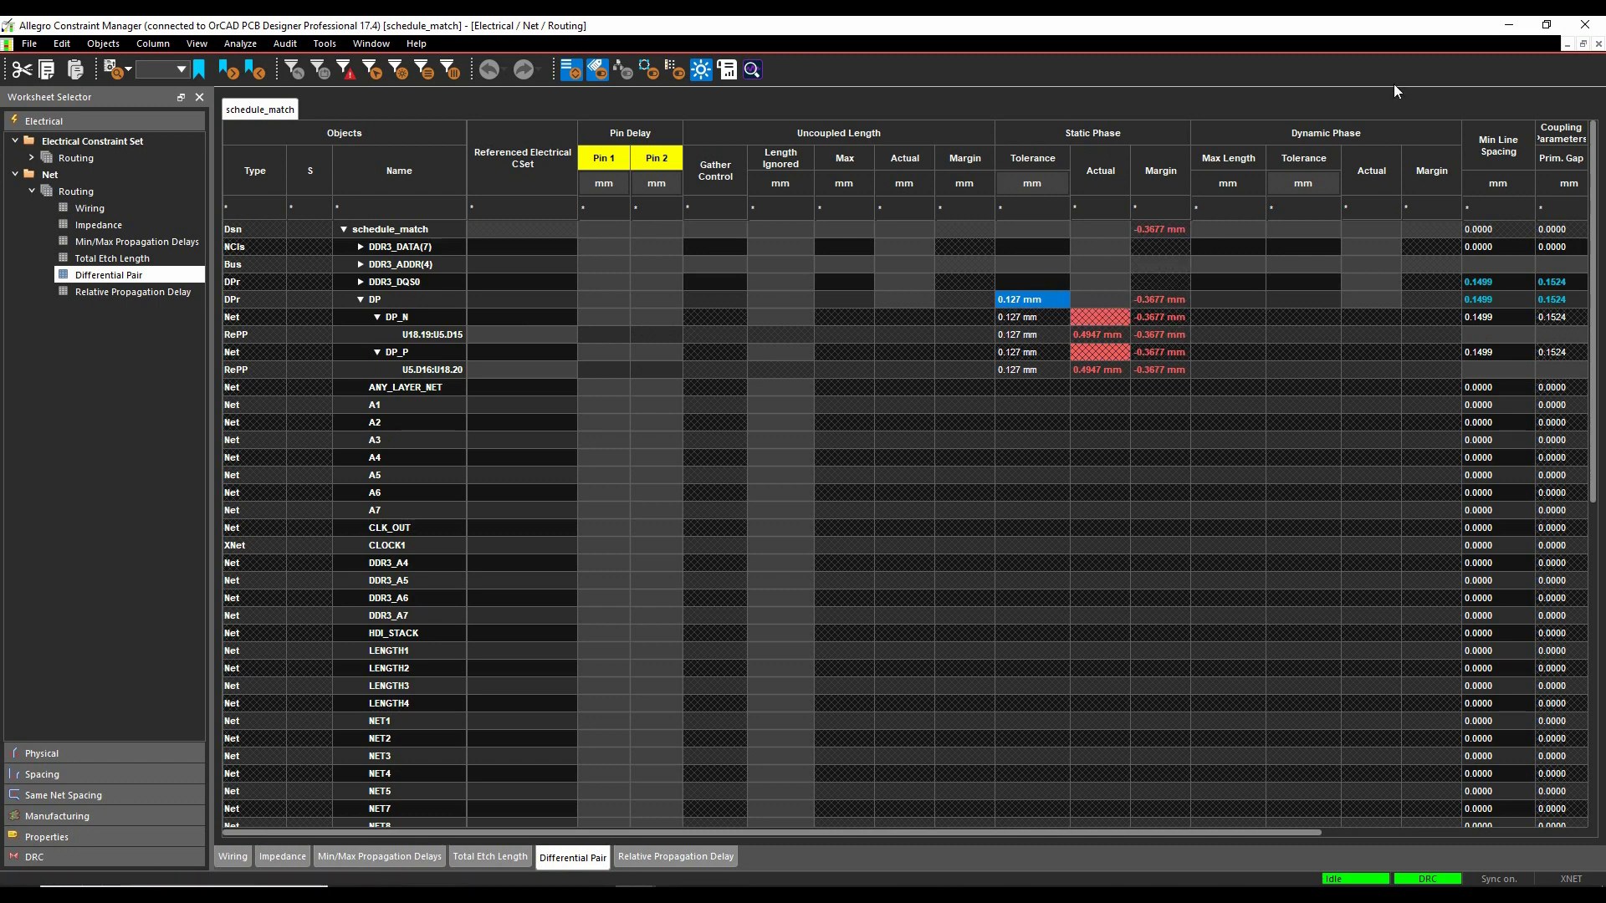
# Step: Back on the board, zoom in and start Add Connect with Line lock set to 90
pyautogui.click(1499, 27)
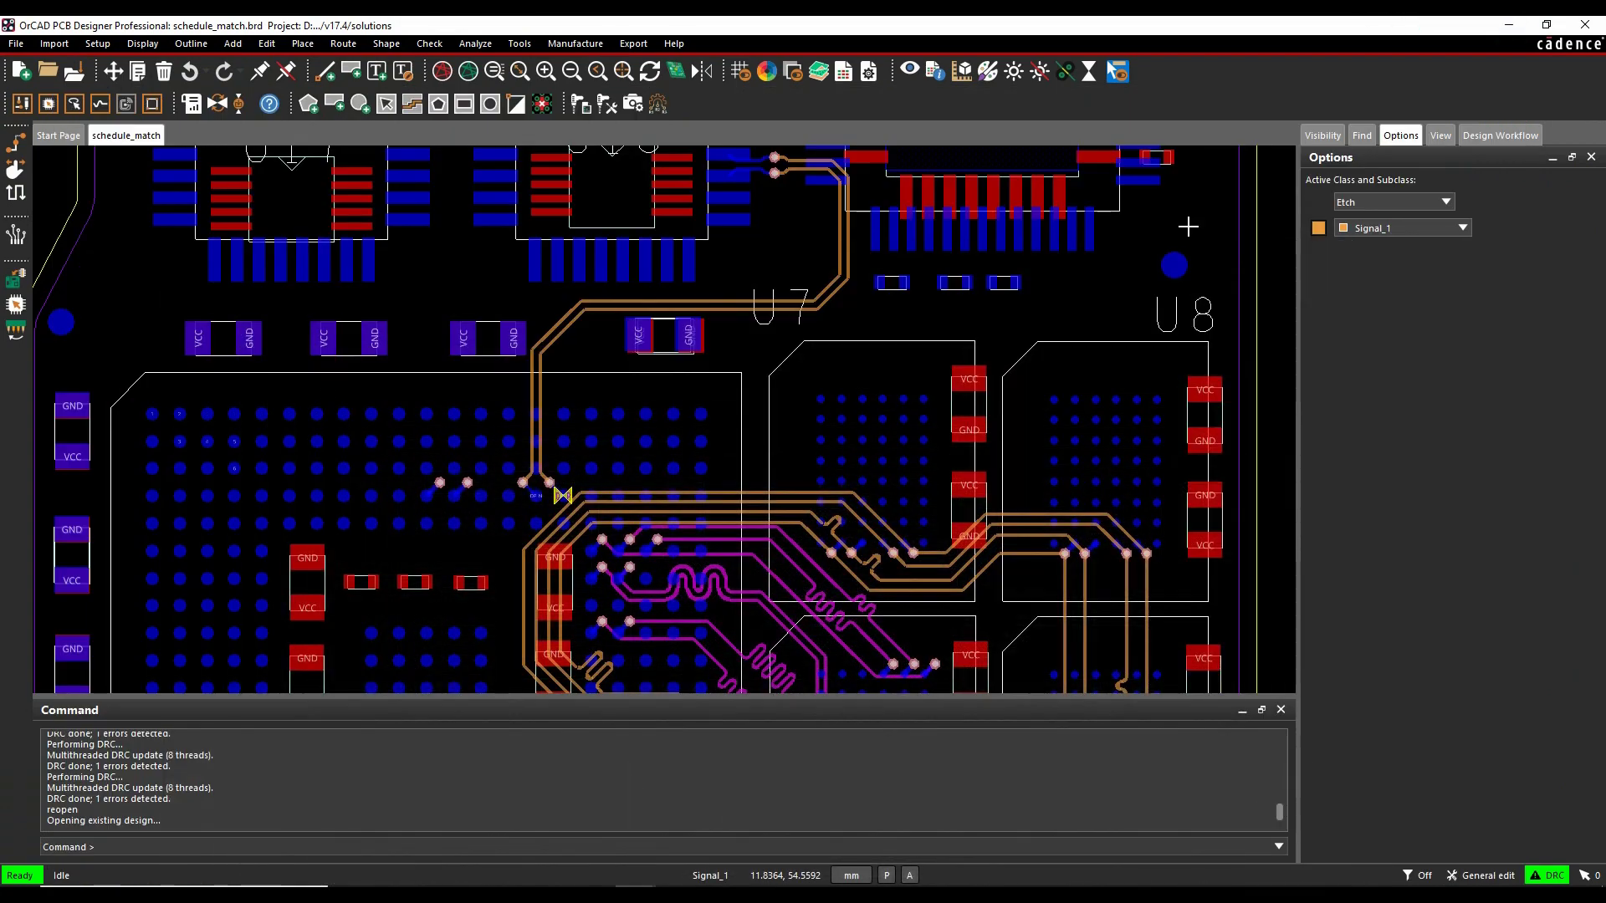
pyautogui.moveTo(563, 497)
pyautogui.scroll(2, 529, 407)
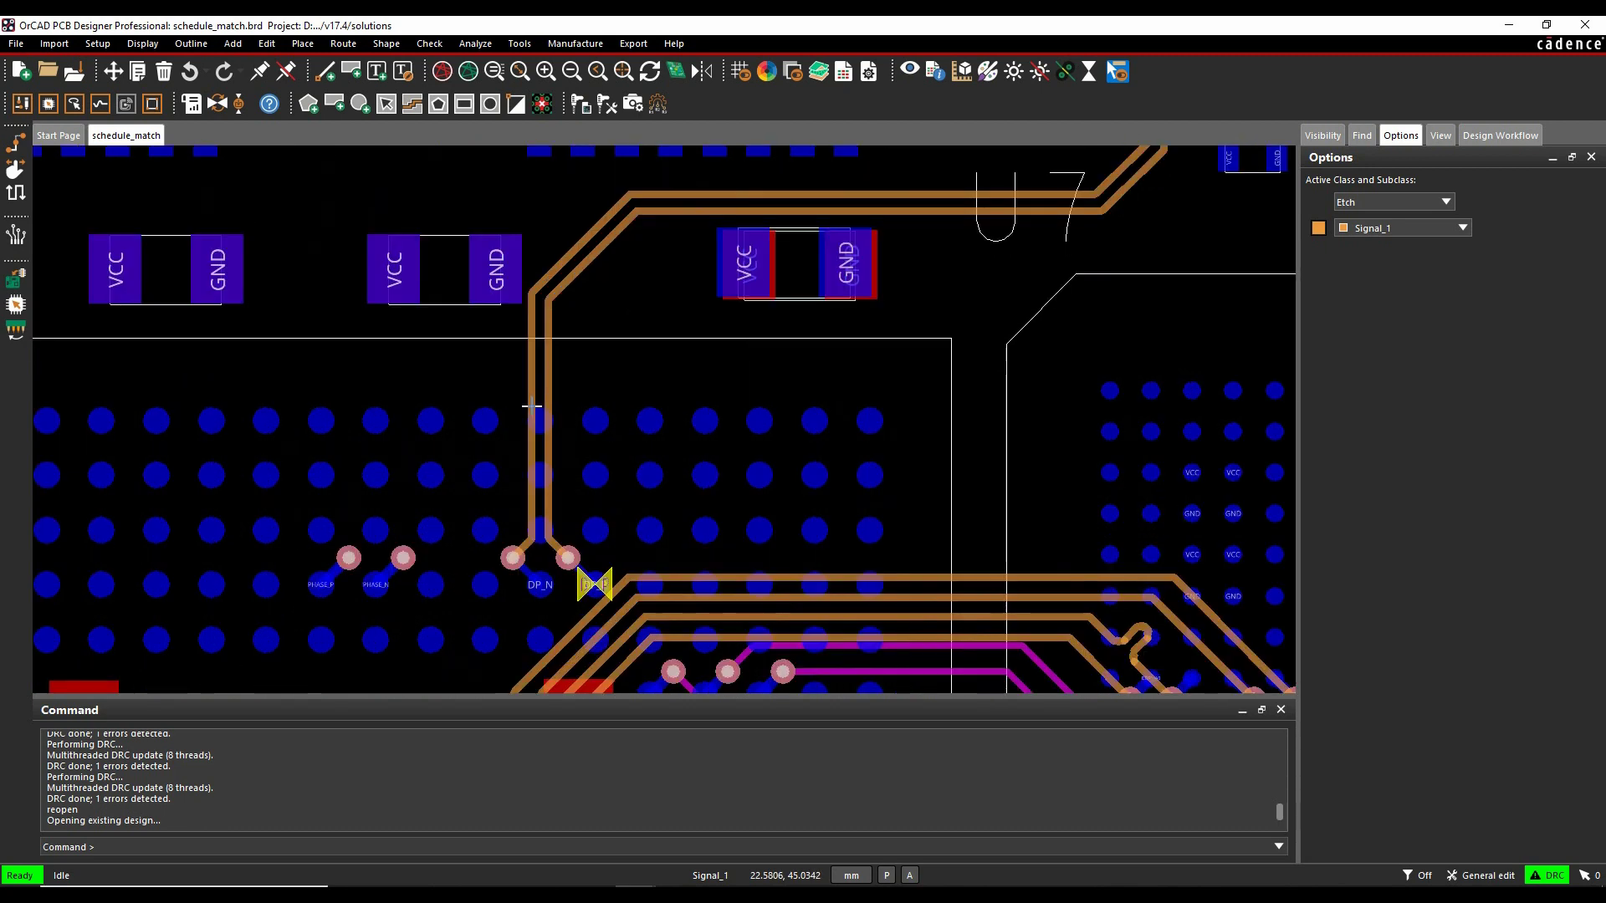
pyautogui.click(14, 146)
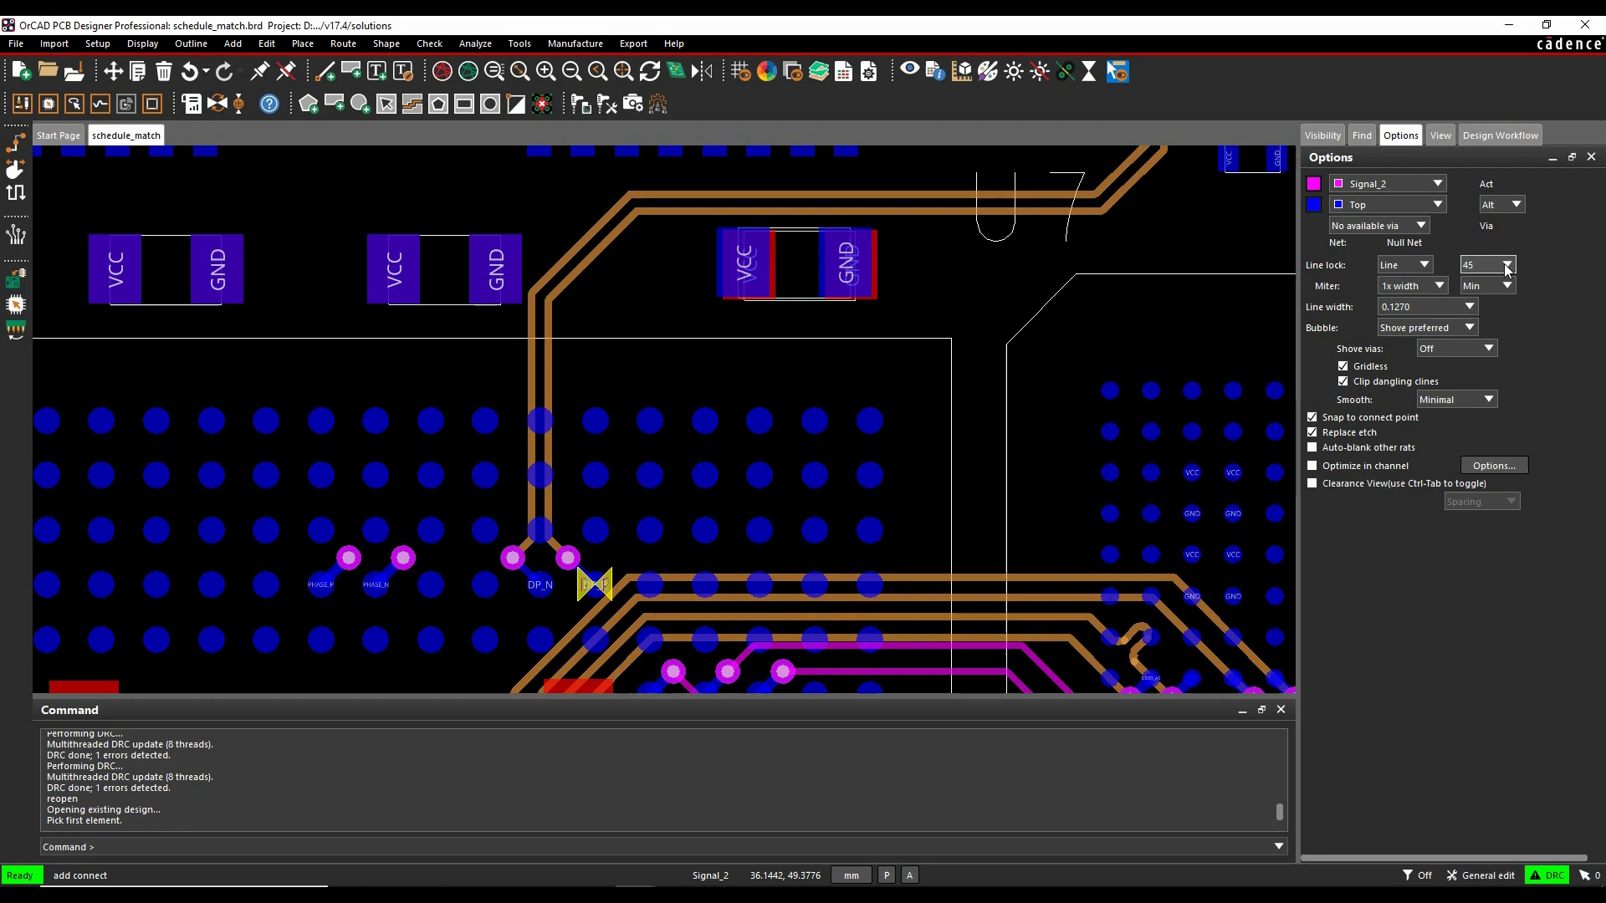
pyautogui.click(1505, 266)
pyautogui.click(1484, 301)
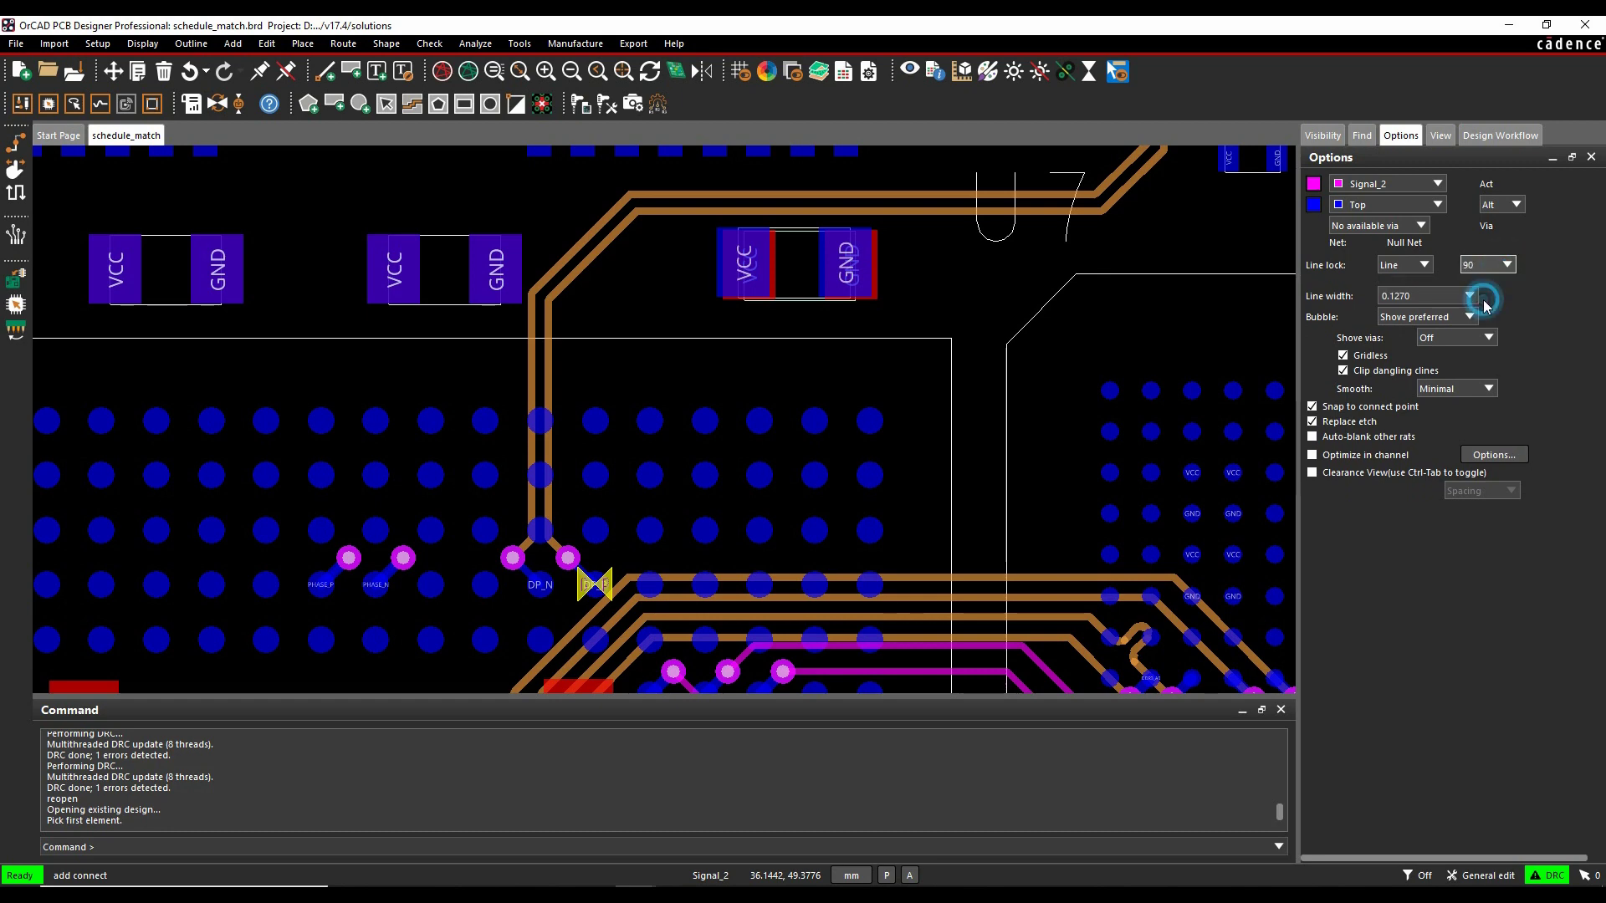
# Step: In Single Trace Mode, draw a squared U-shaped detour on DP_N just above its vias
pyautogui.click(530, 380)
pyautogui.rightClick(530, 387)
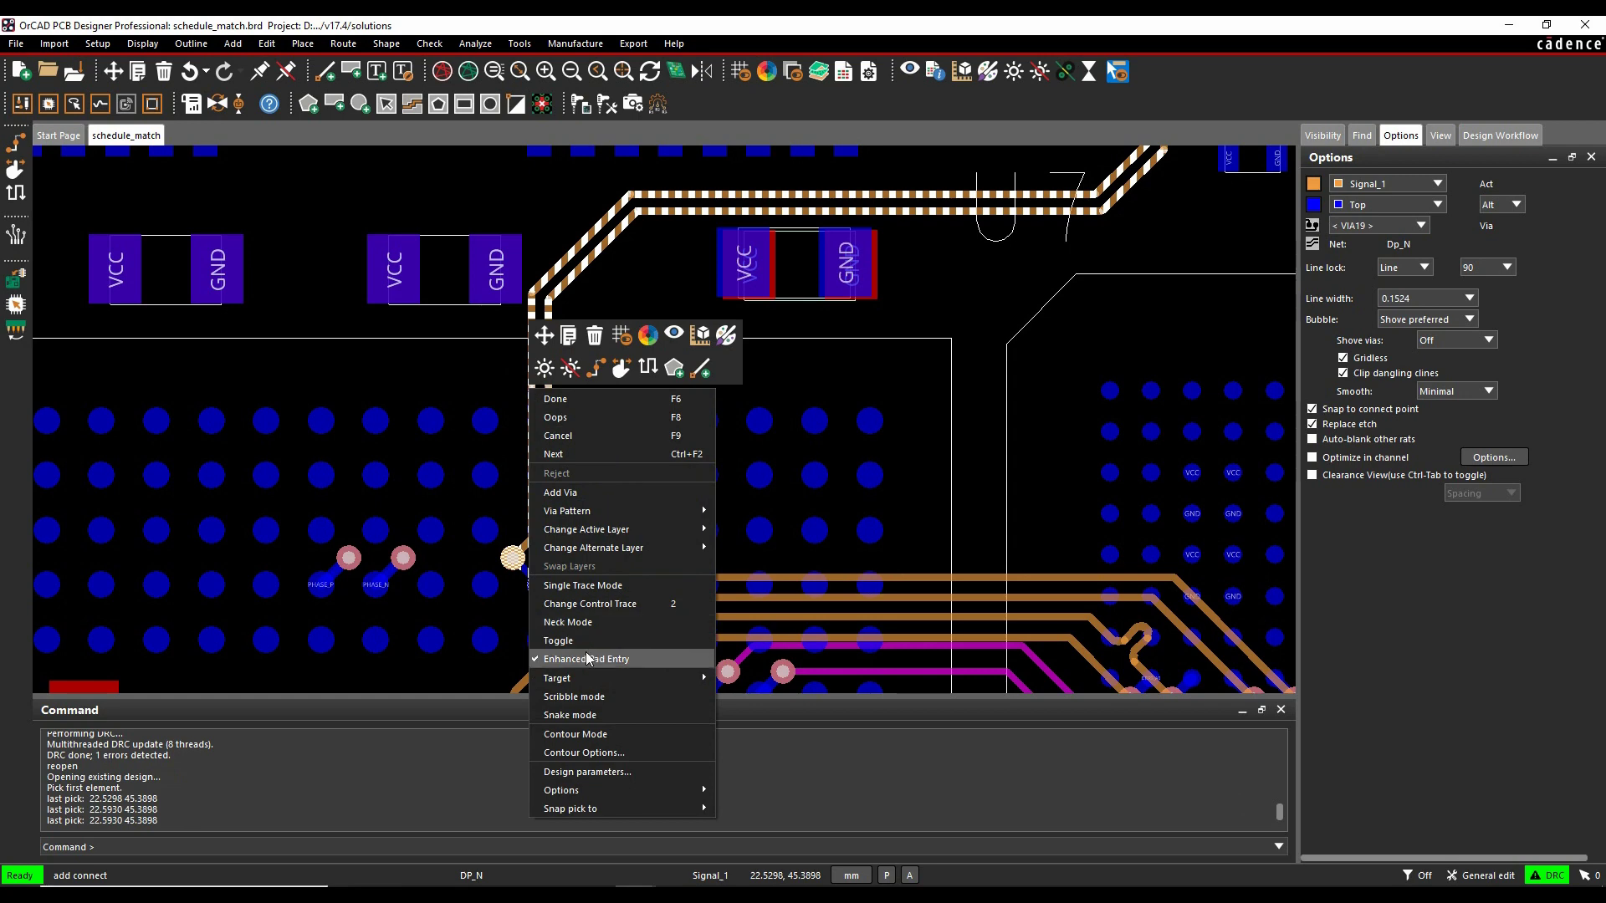
pyautogui.click(597, 585)
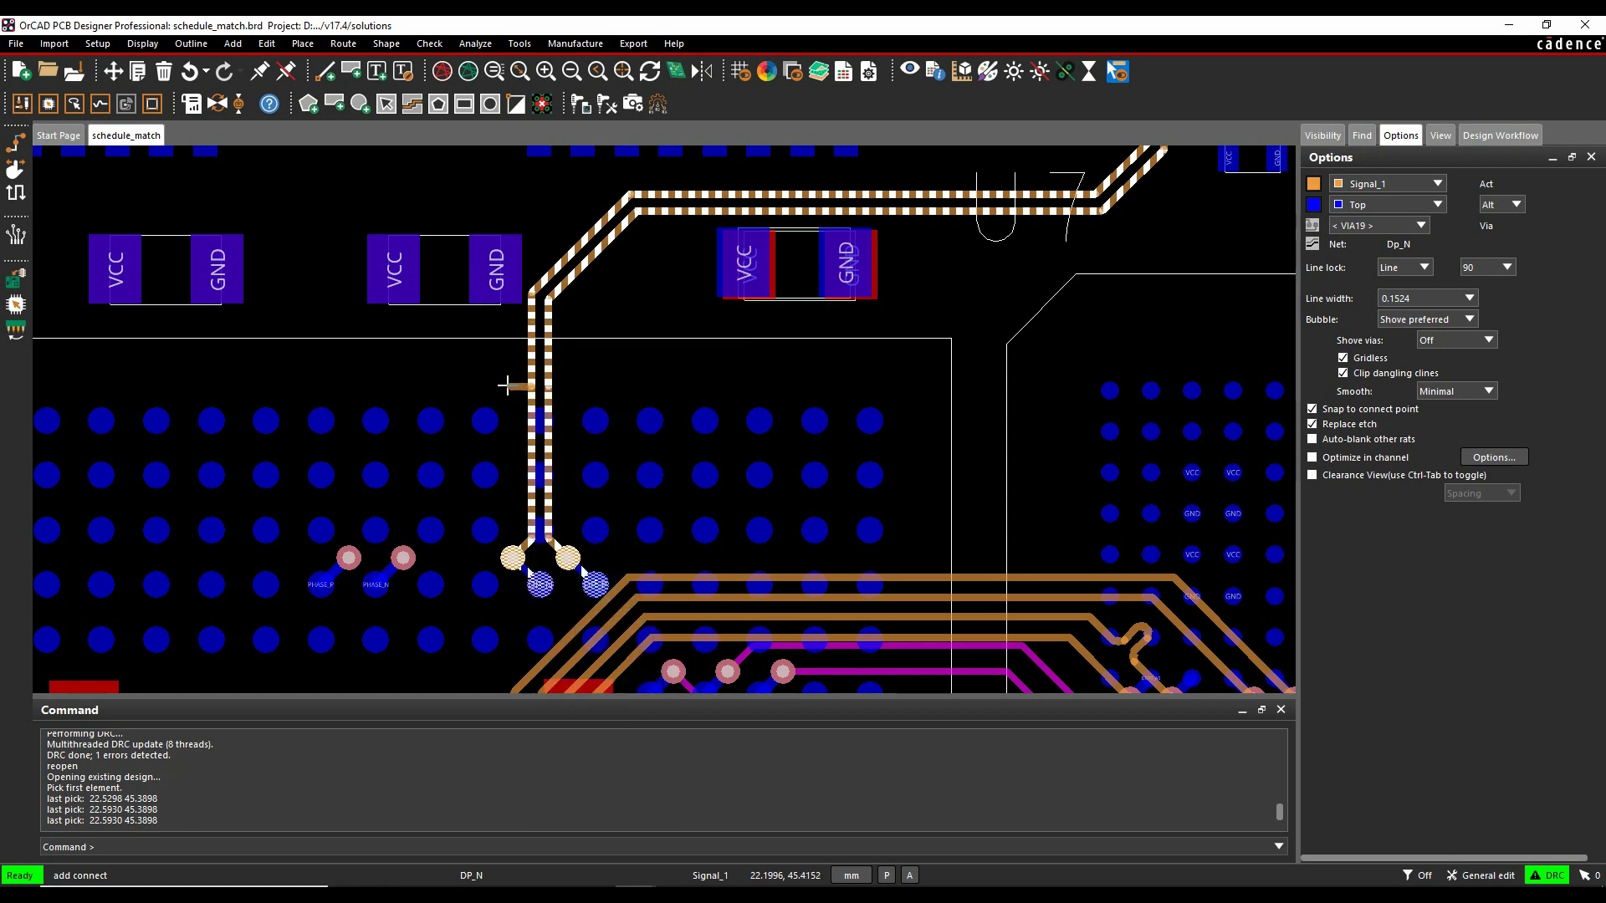
pyautogui.click(502, 366)
pyautogui.click(501, 365)
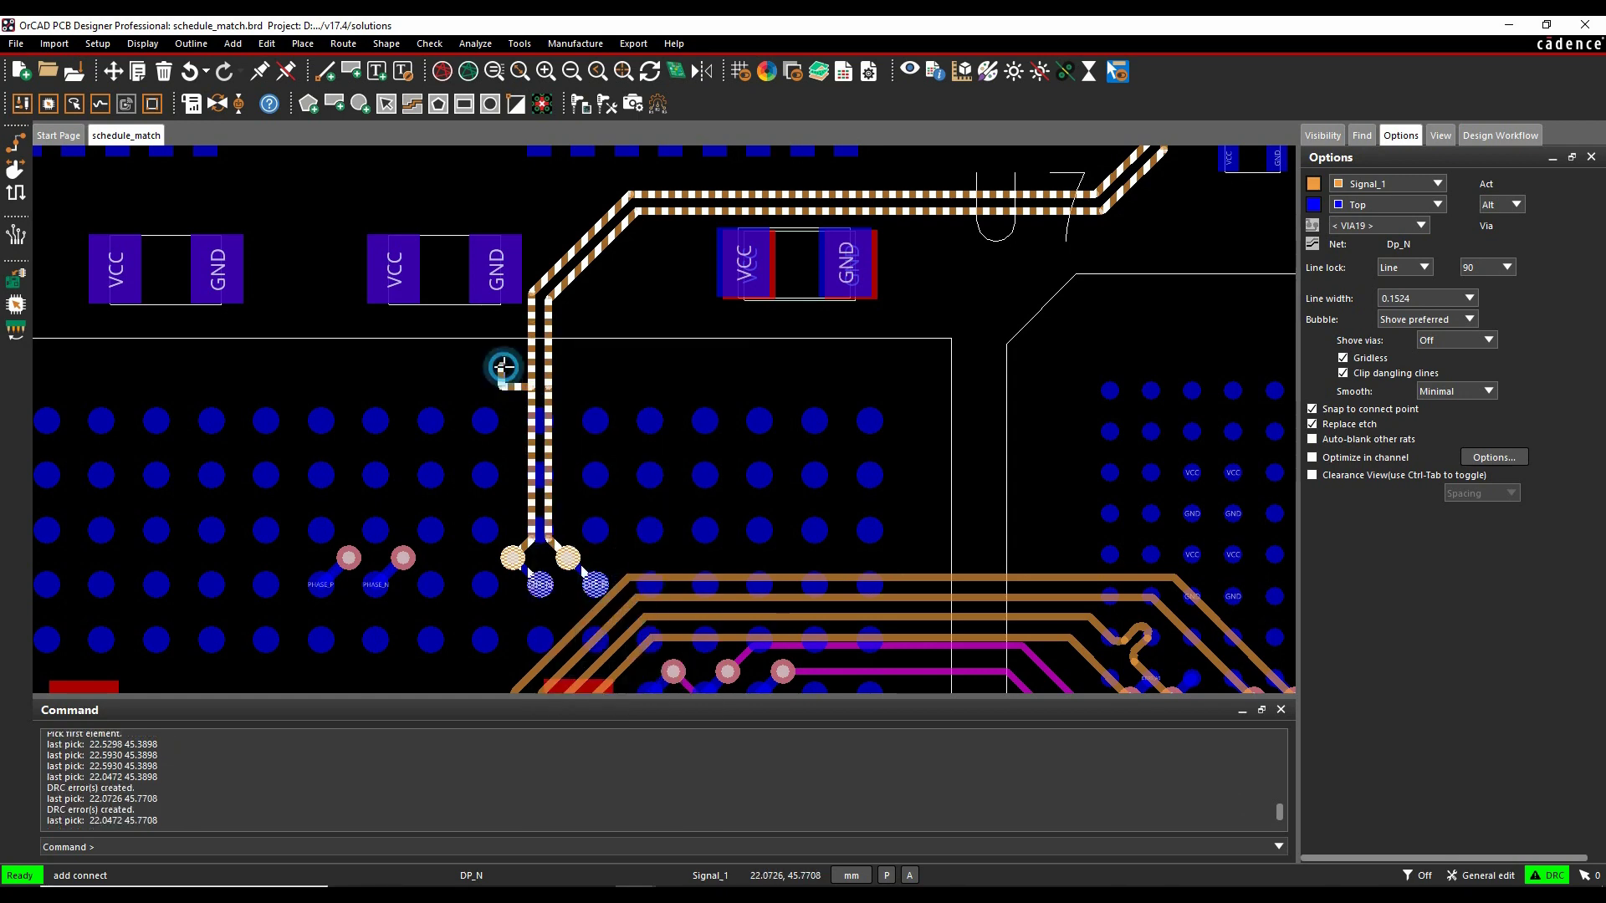
pyautogui.click(524, 365)
pyautogui.click(547, 386)
pyautogui.rightClick(572, 374)
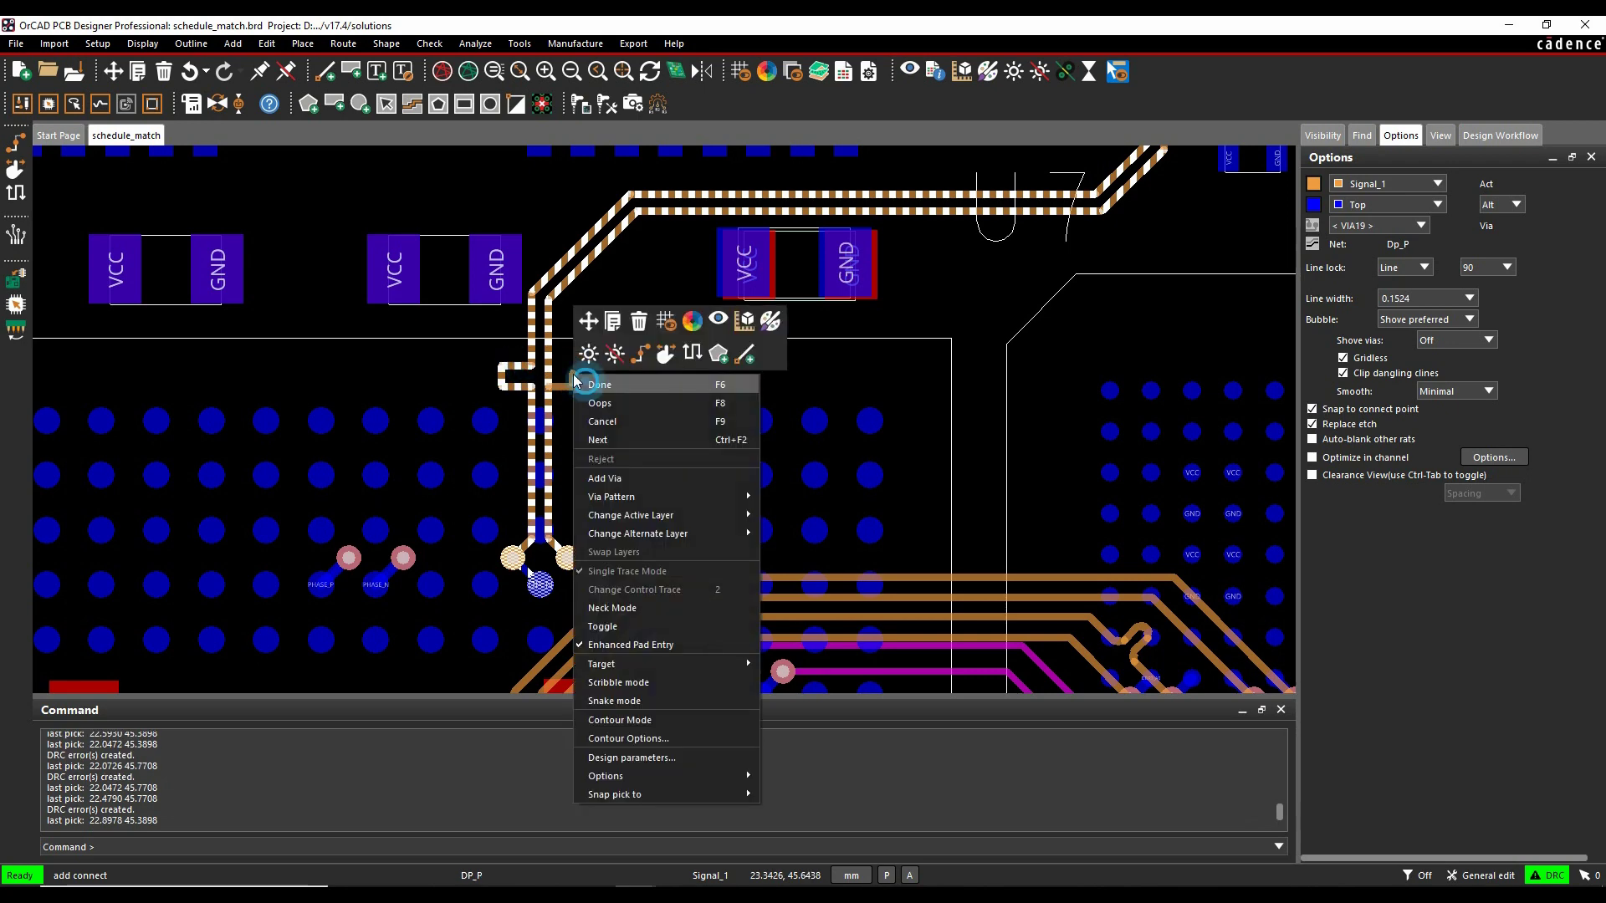
# Step: Finish the bump, then slide the DP_N bump segment to a new position
pyautogui.click(602, 397)
pyautogui.scroll(5, 506, 385)
pyautogui.click(14, 172)
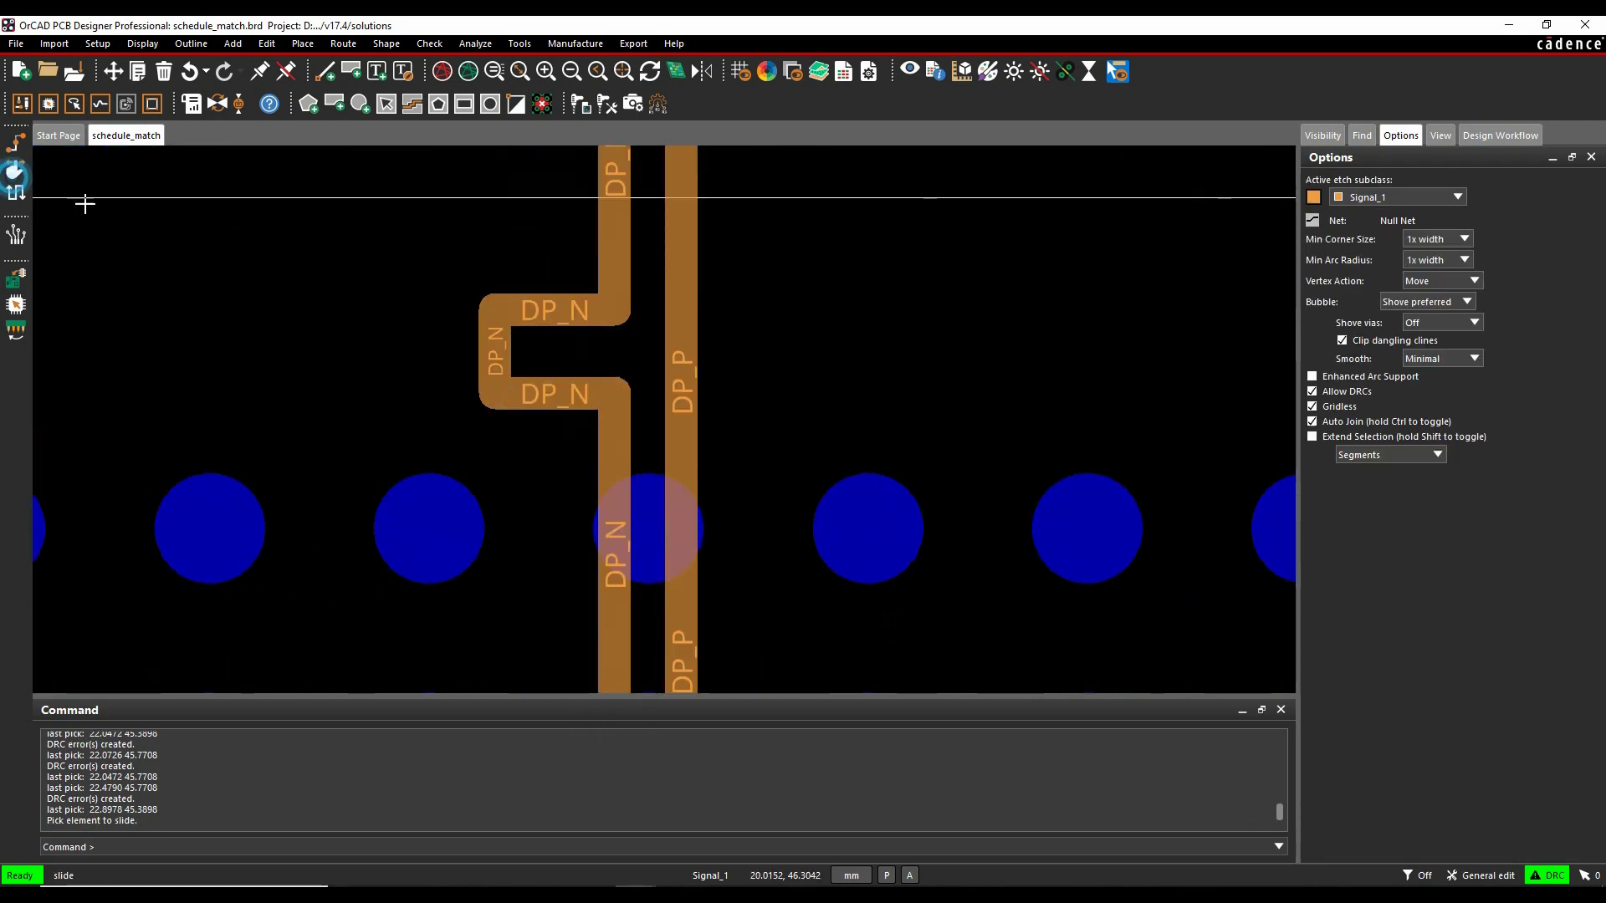
pyautogui.click(495, 360)
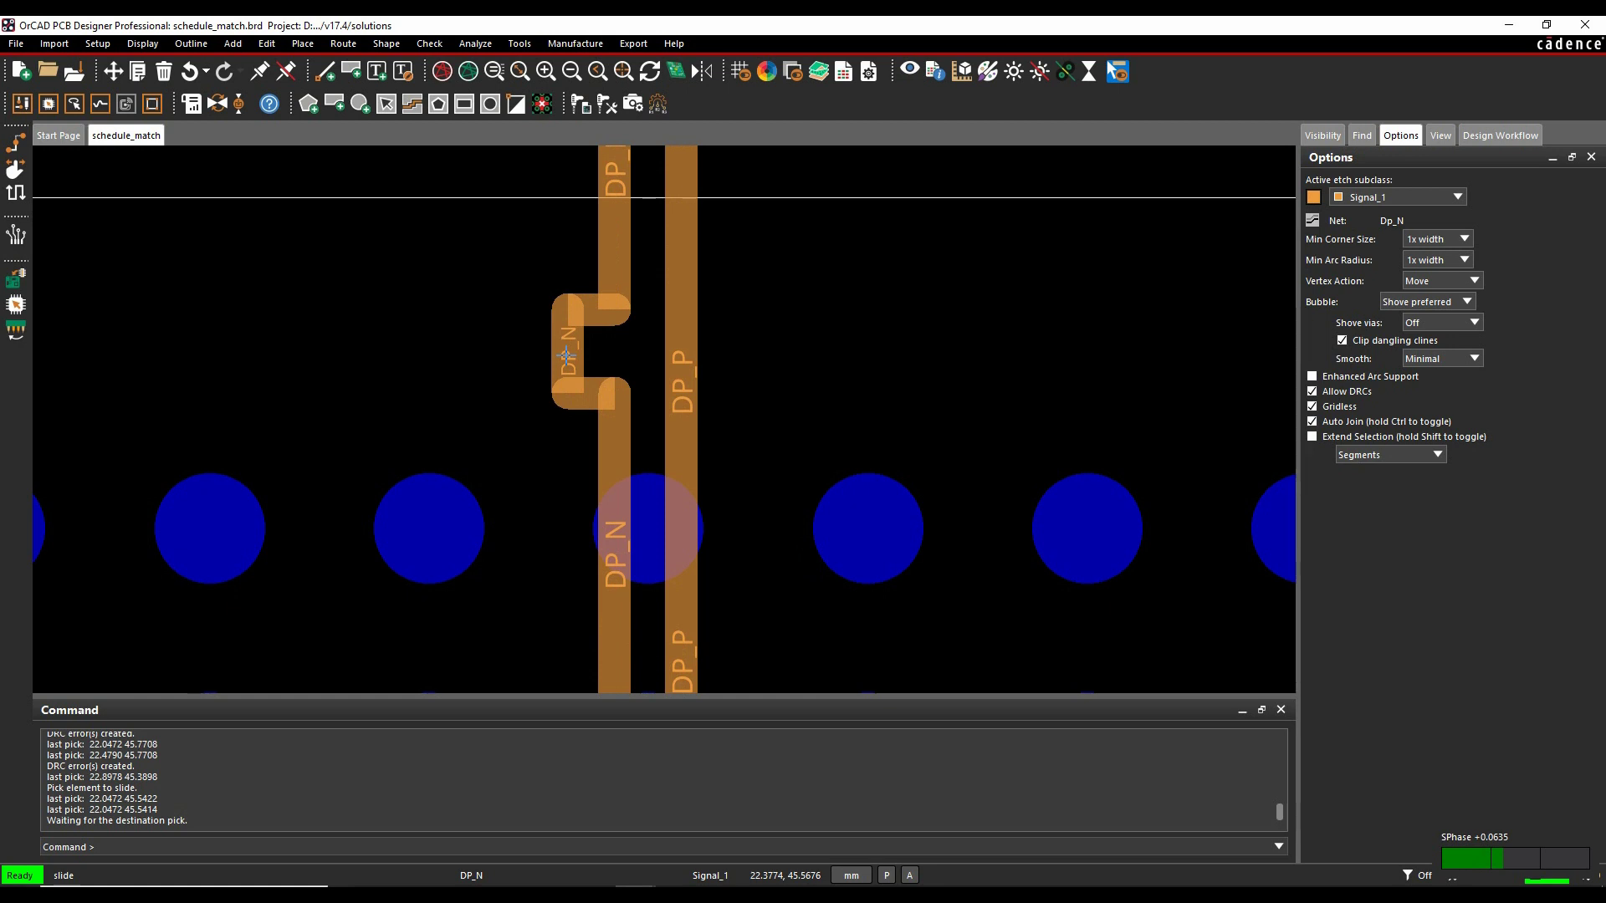
pyautogui.rightClick(569, 358)
pyautogui.click(590, 399)
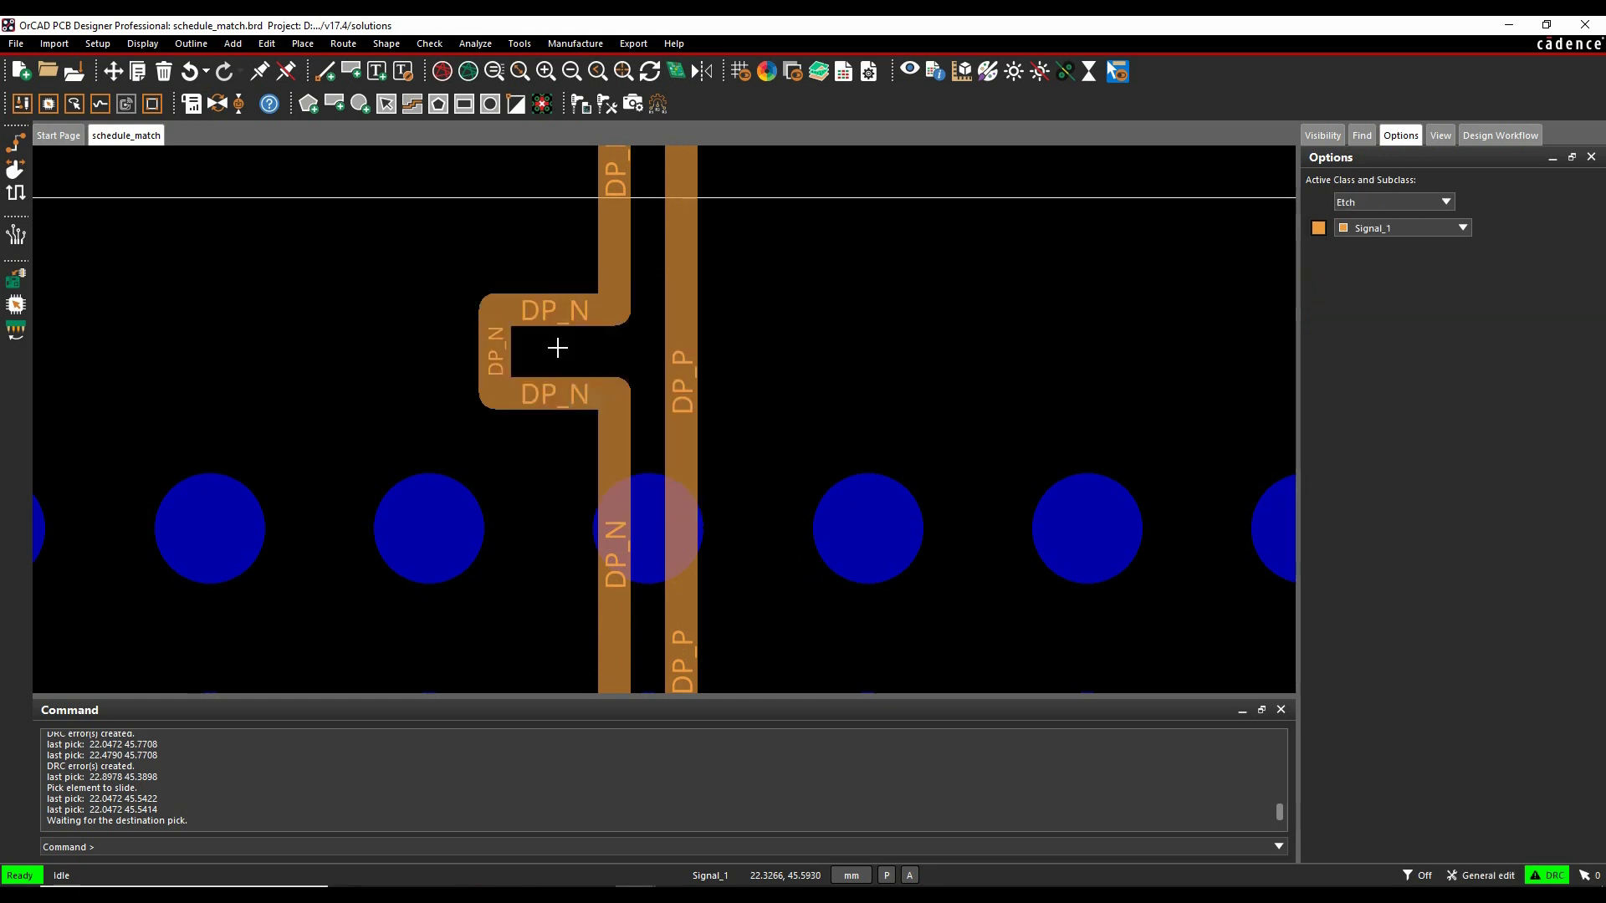
# Step: Slide the DP_N jog segment back so it runs straight beside DP_P
pyautogui.click(12, 192)
pyautogui.click(493, 359)
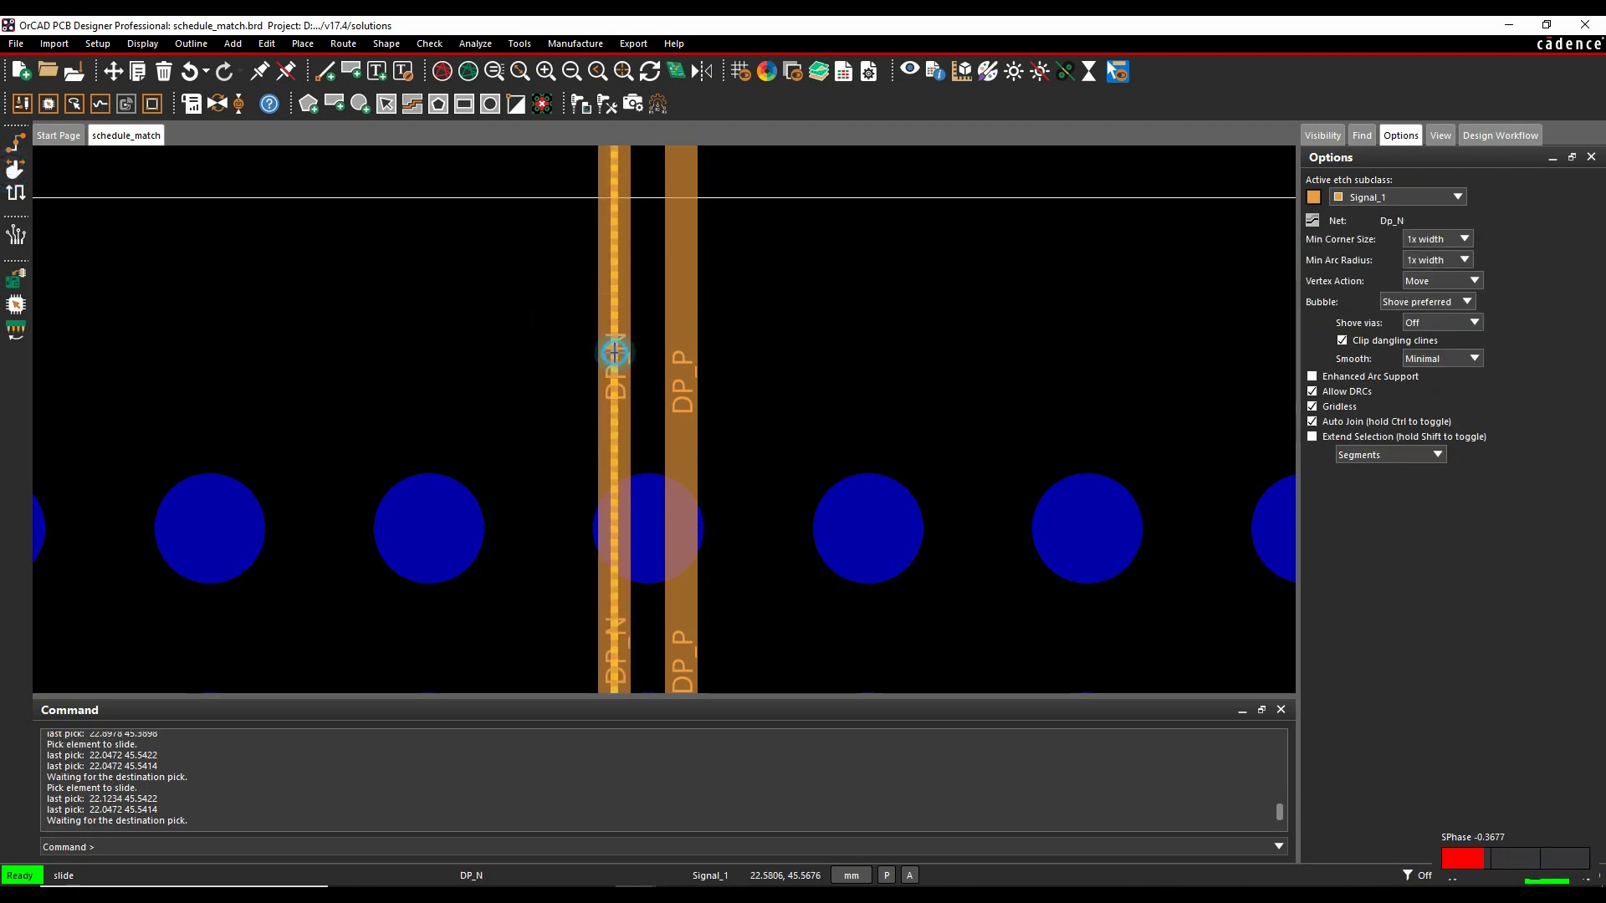
pyautogui.click(614, 353)
pyautogui.rightClick(418, 311)
pyautogui.click(434, 316)
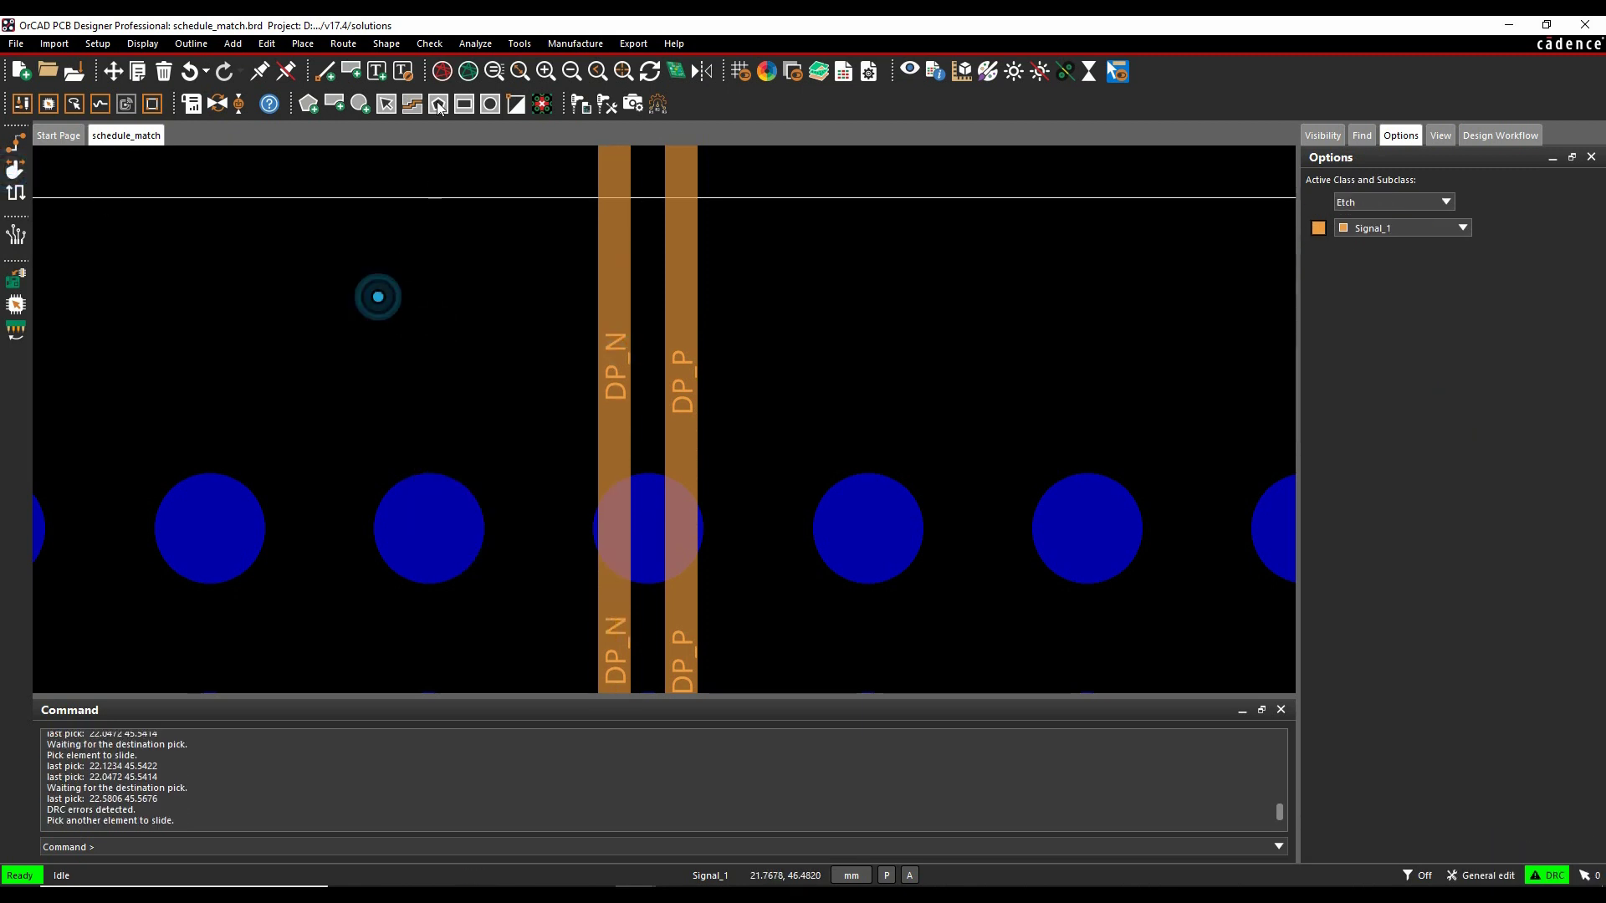
pyautogui.click(343, 44)
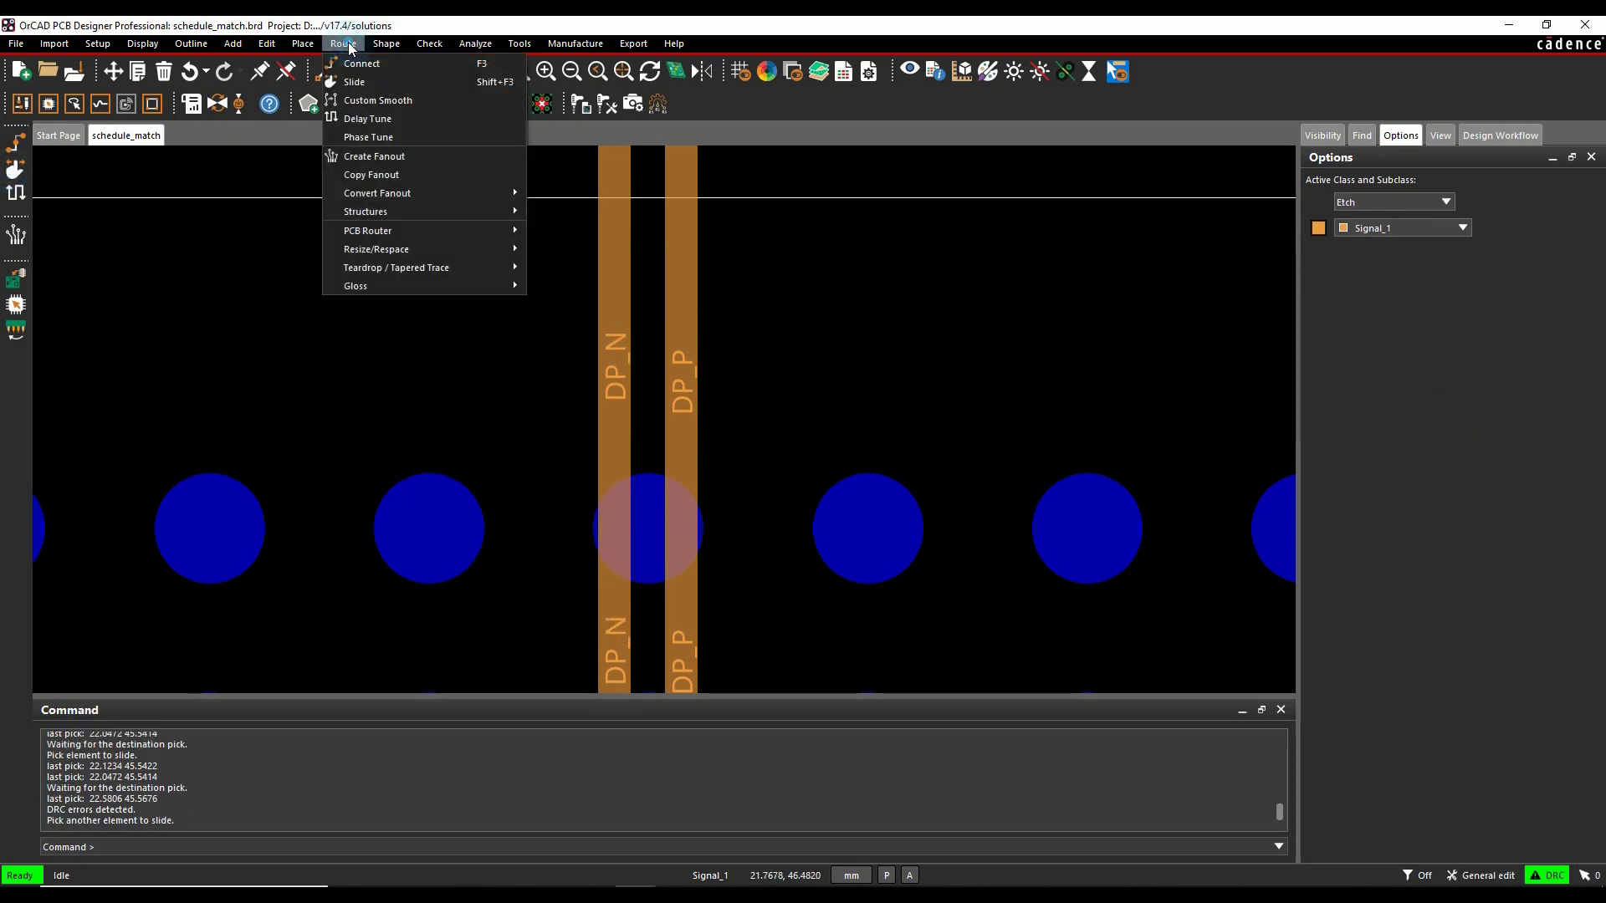
pyautogui.click(398, 118)
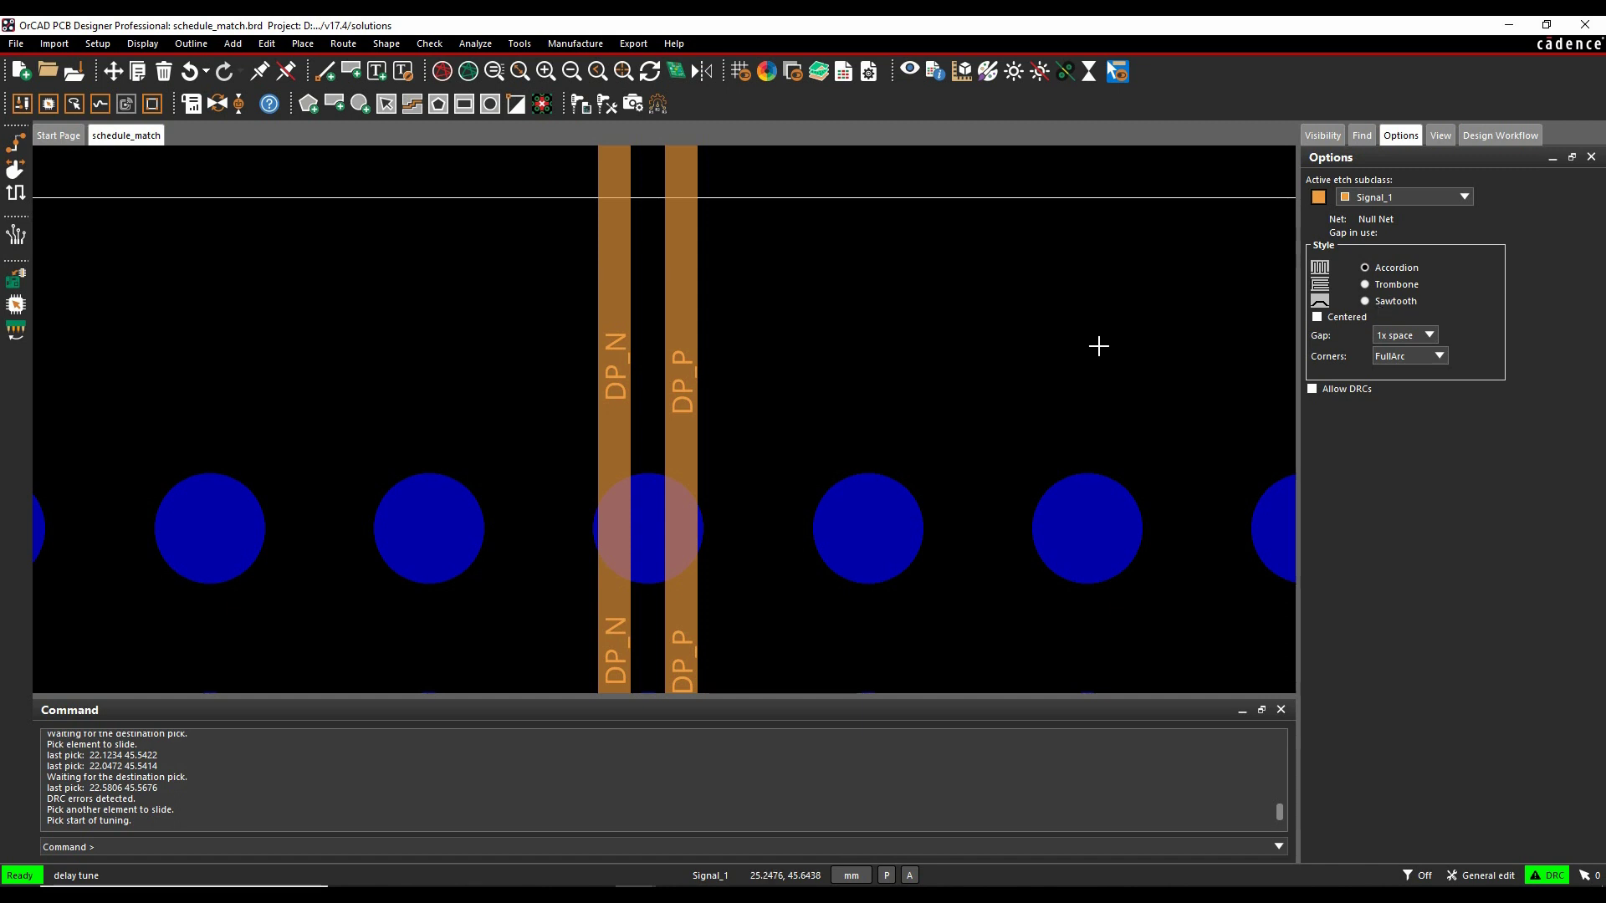
pyautogui.click(605, 326)
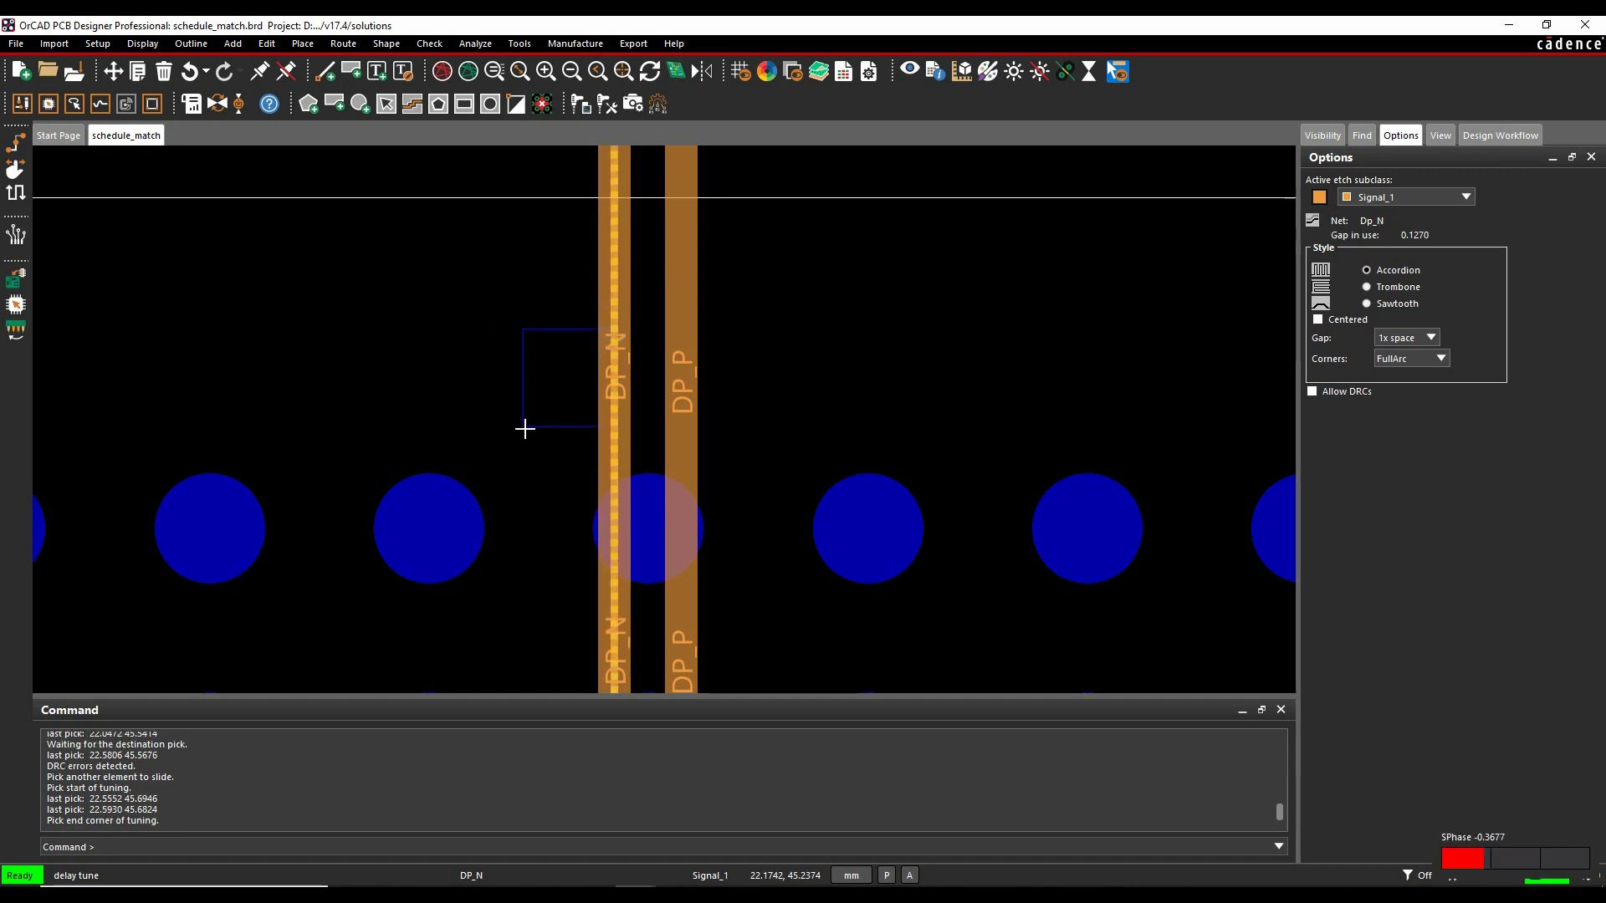
pyautogui.rightClick(533, 249)
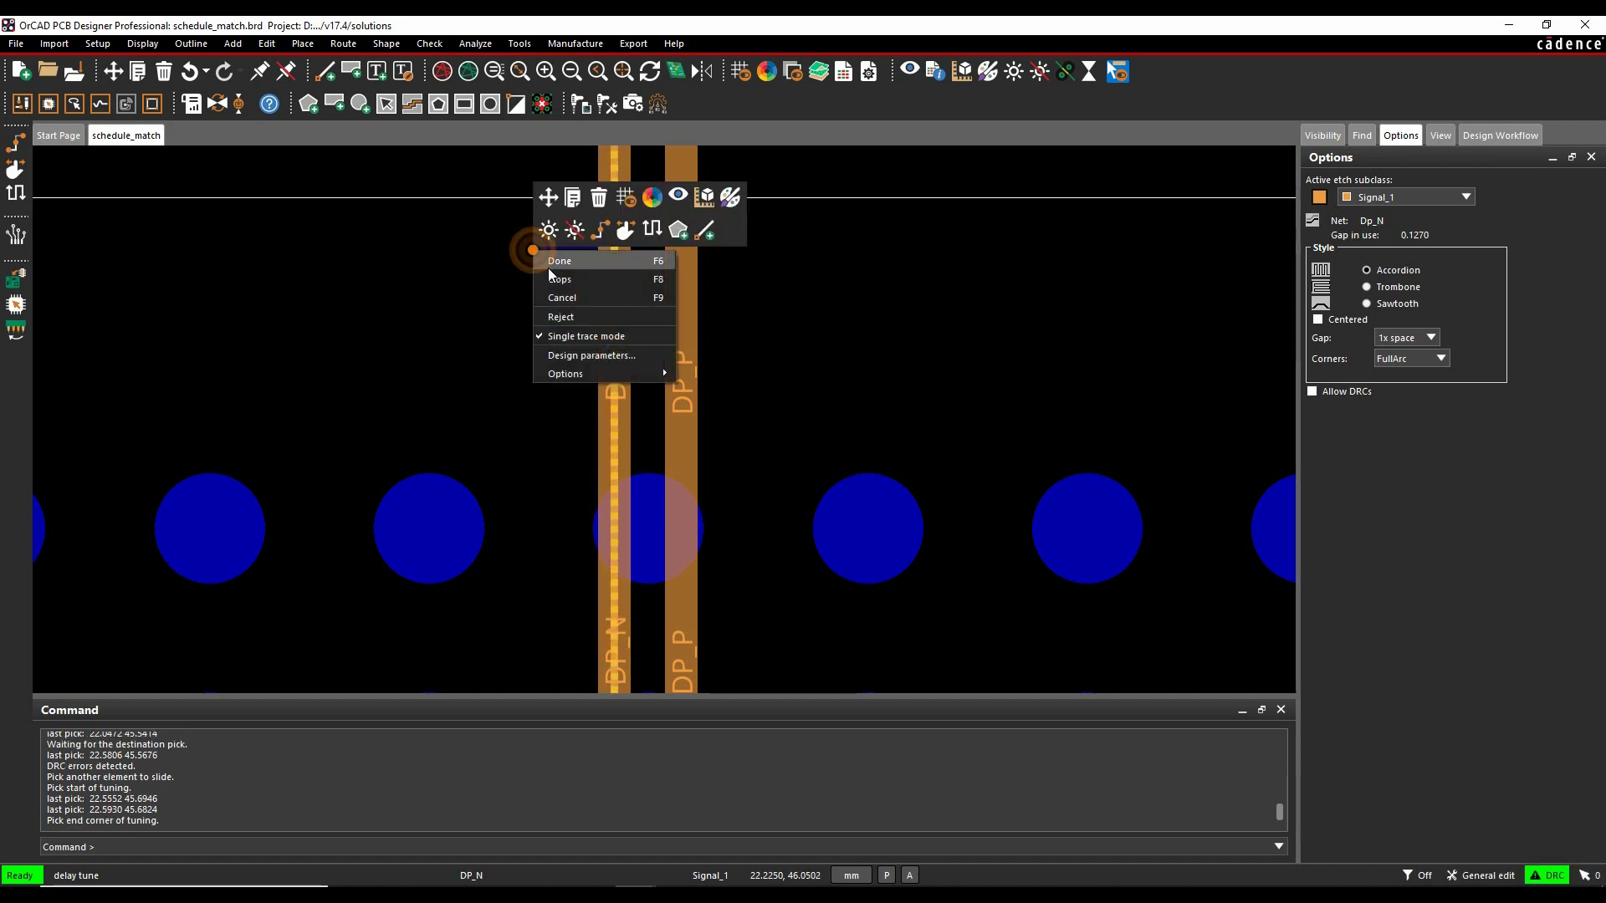
pyautogui.click(573, 338)
pyautogui.scroll(-3, 456, 377)
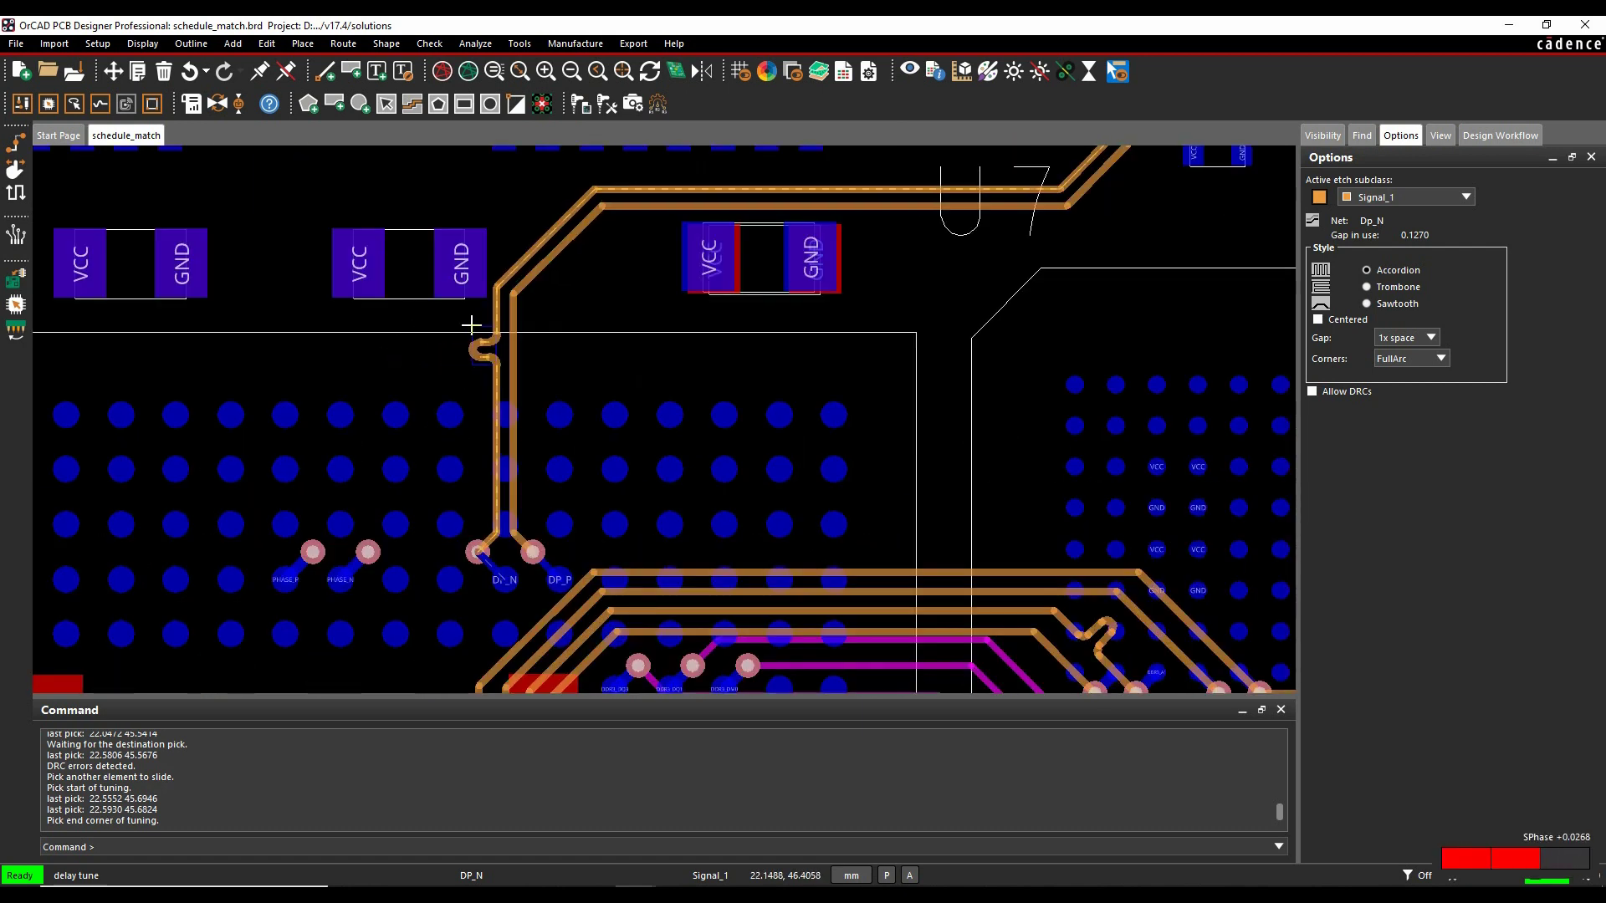
pyautogui.scroll(2, 451, 322)
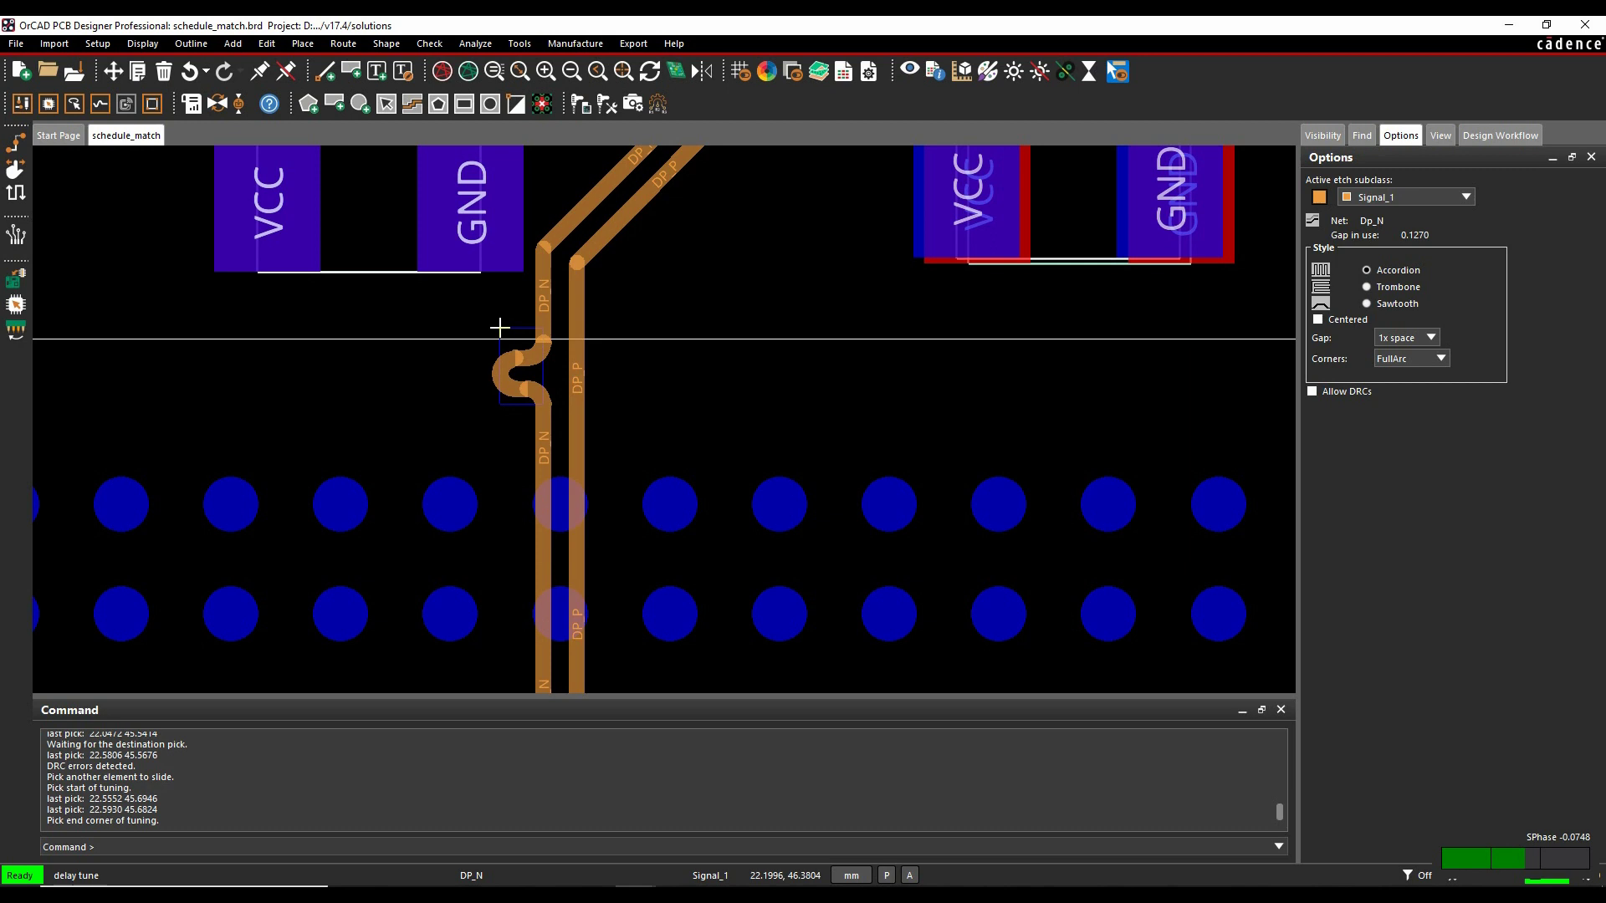
pyautogui.rightClick(499, 327)
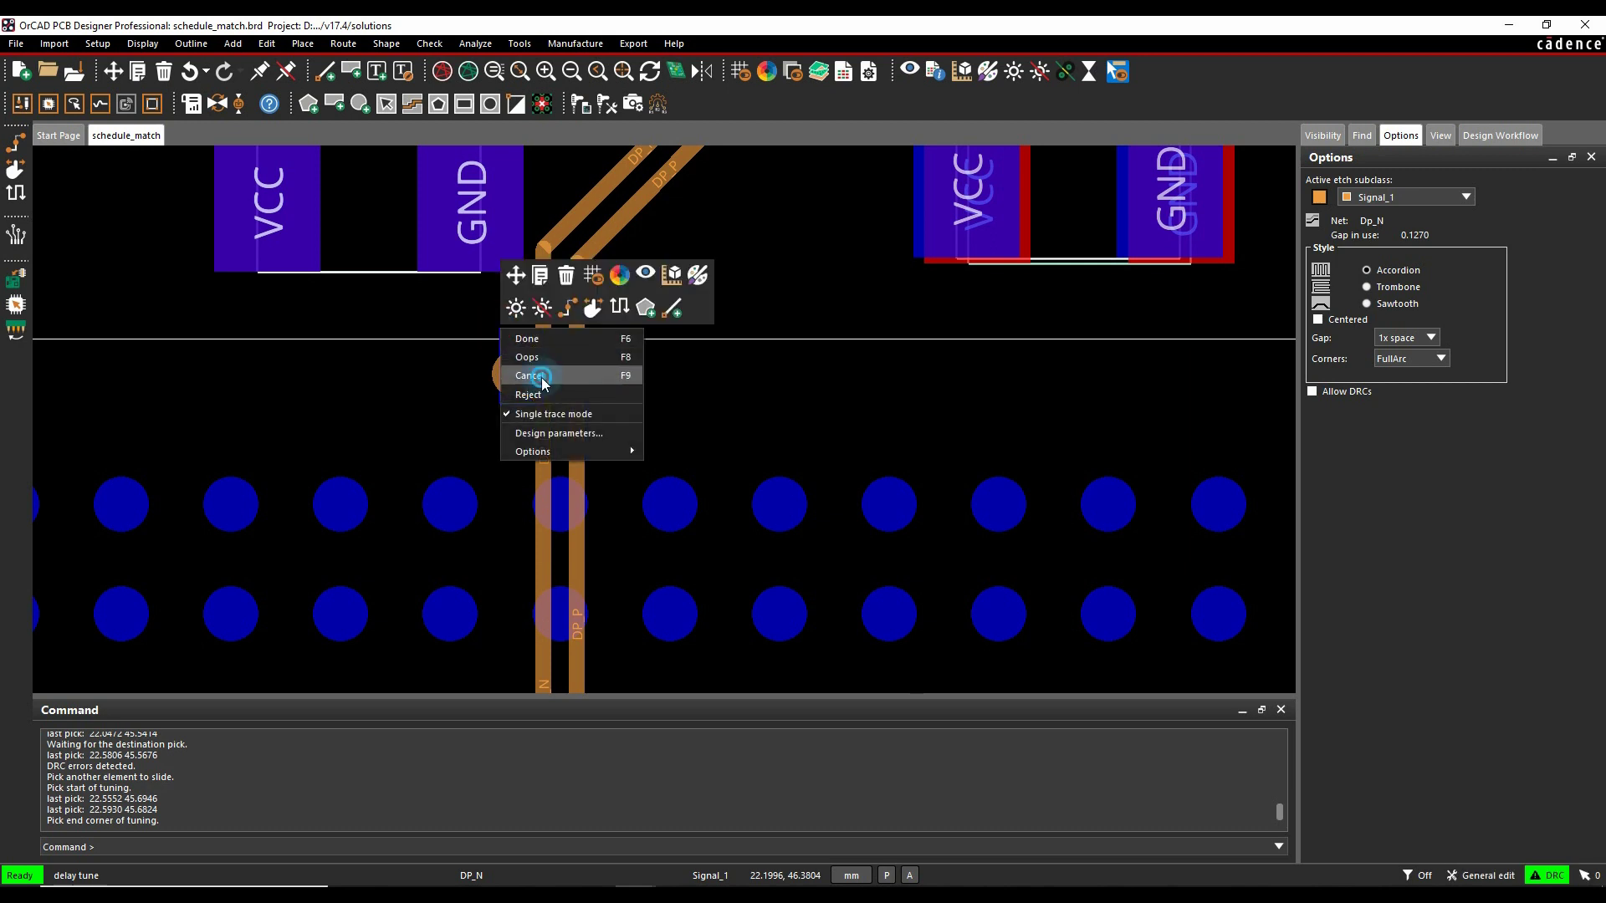
# Step: Cancel the trial bump and start Phase Tune with Bump Length and Bump Height 0.45
pyautogui.click(540, 374)
pyautogui.click(343, 43)
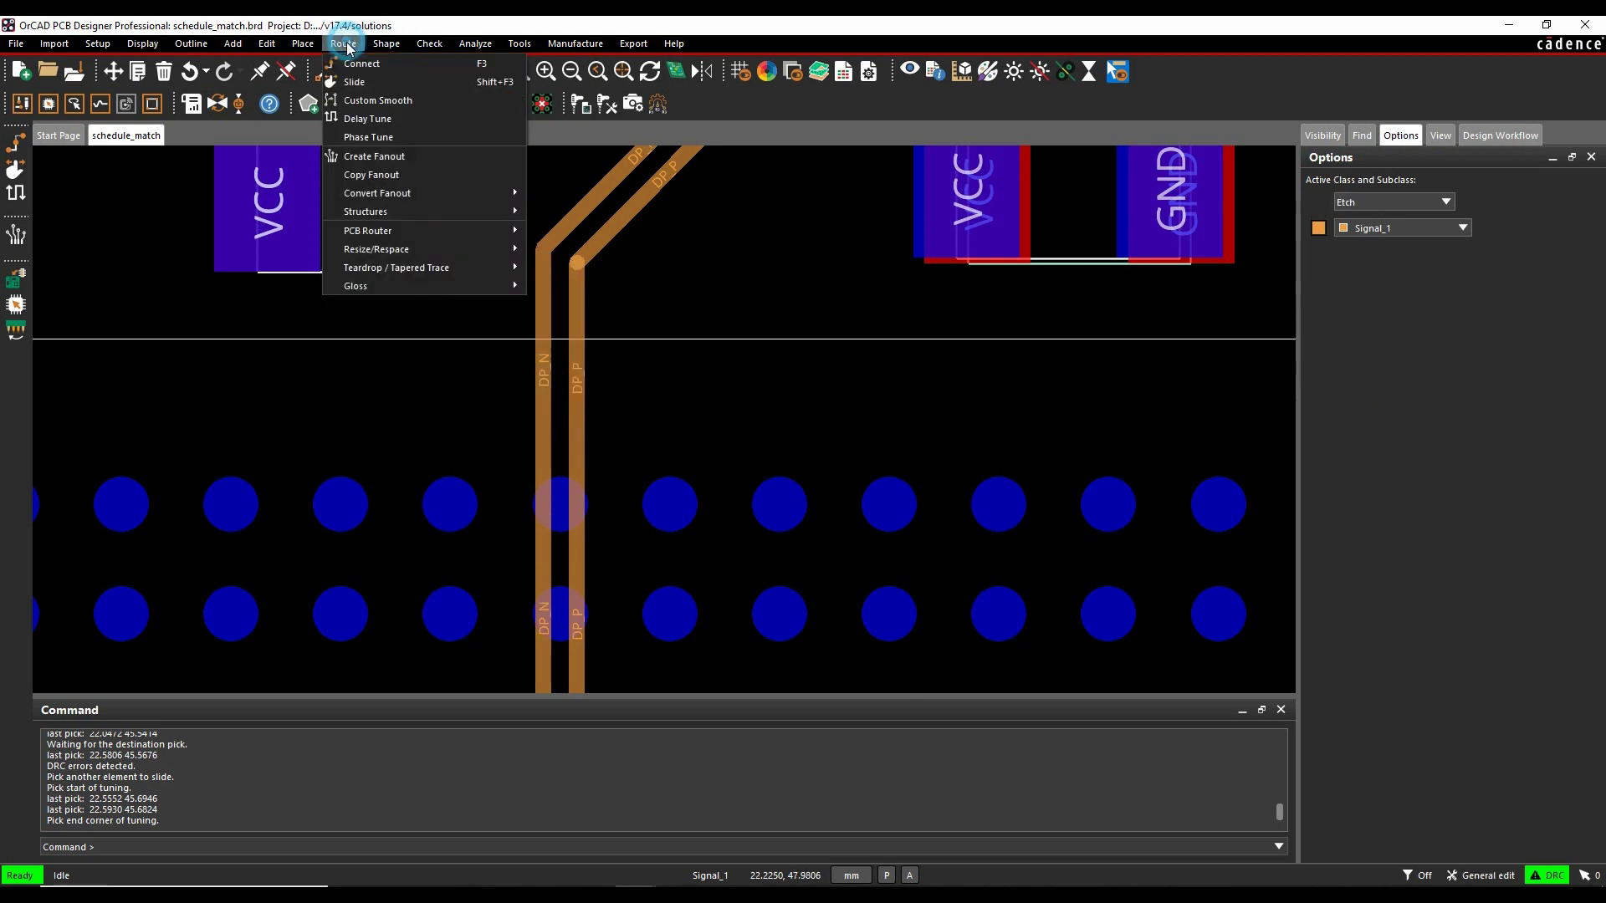
pyautogui.click(394, 136)
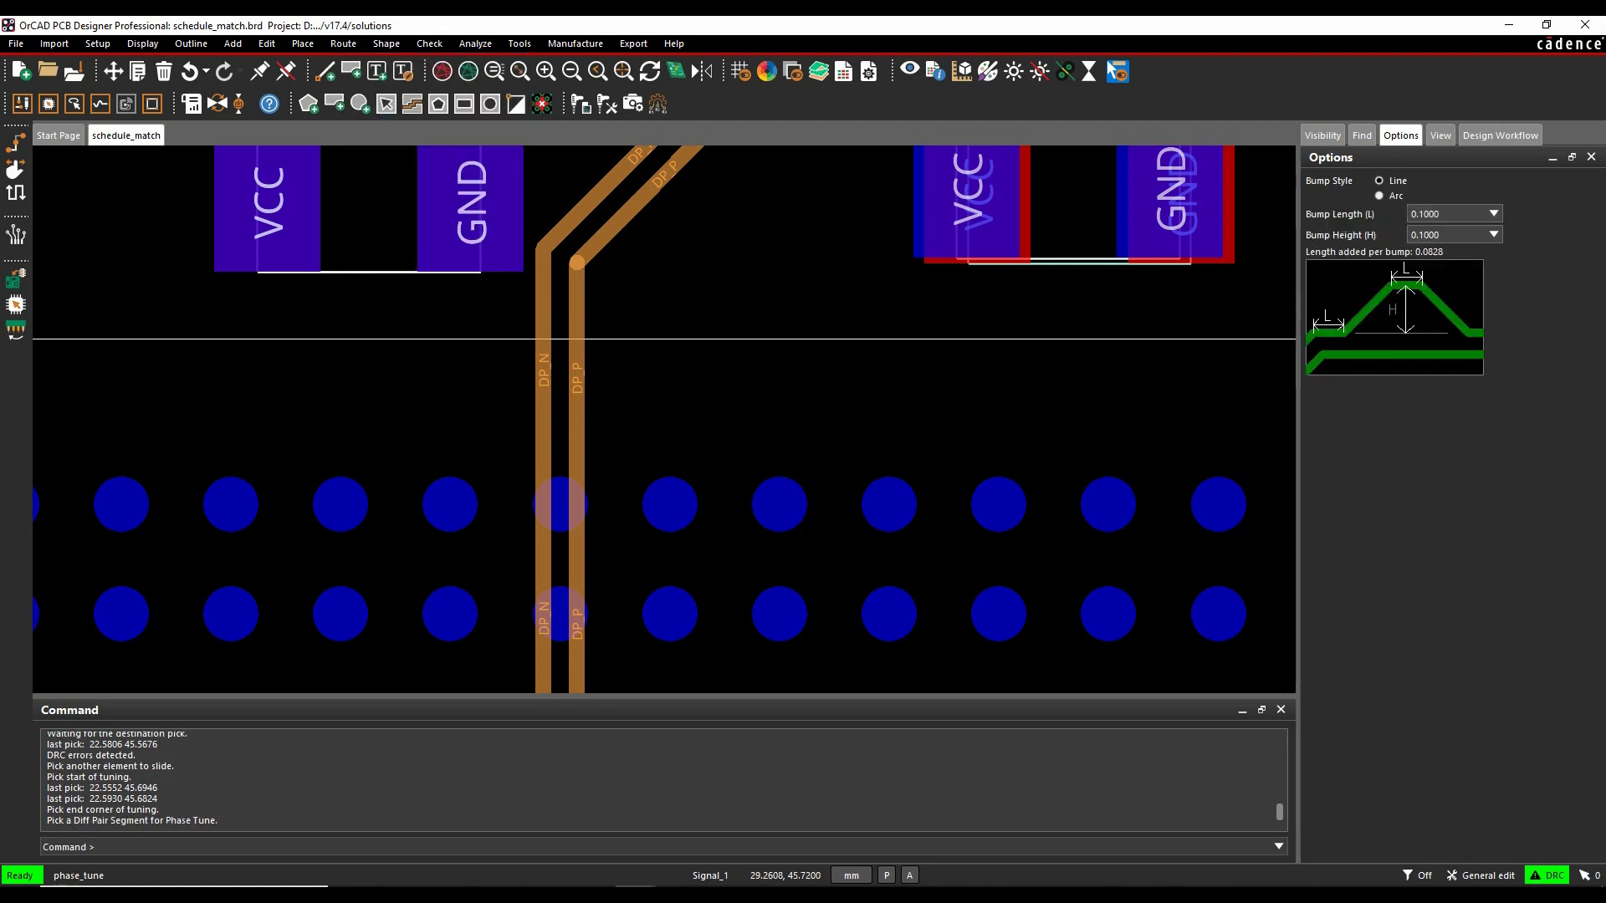
pyautogui.click(1461, 215)
pyautogui.write('.45')
pyautogui.press('Tab')
pyautogui.write('.4')
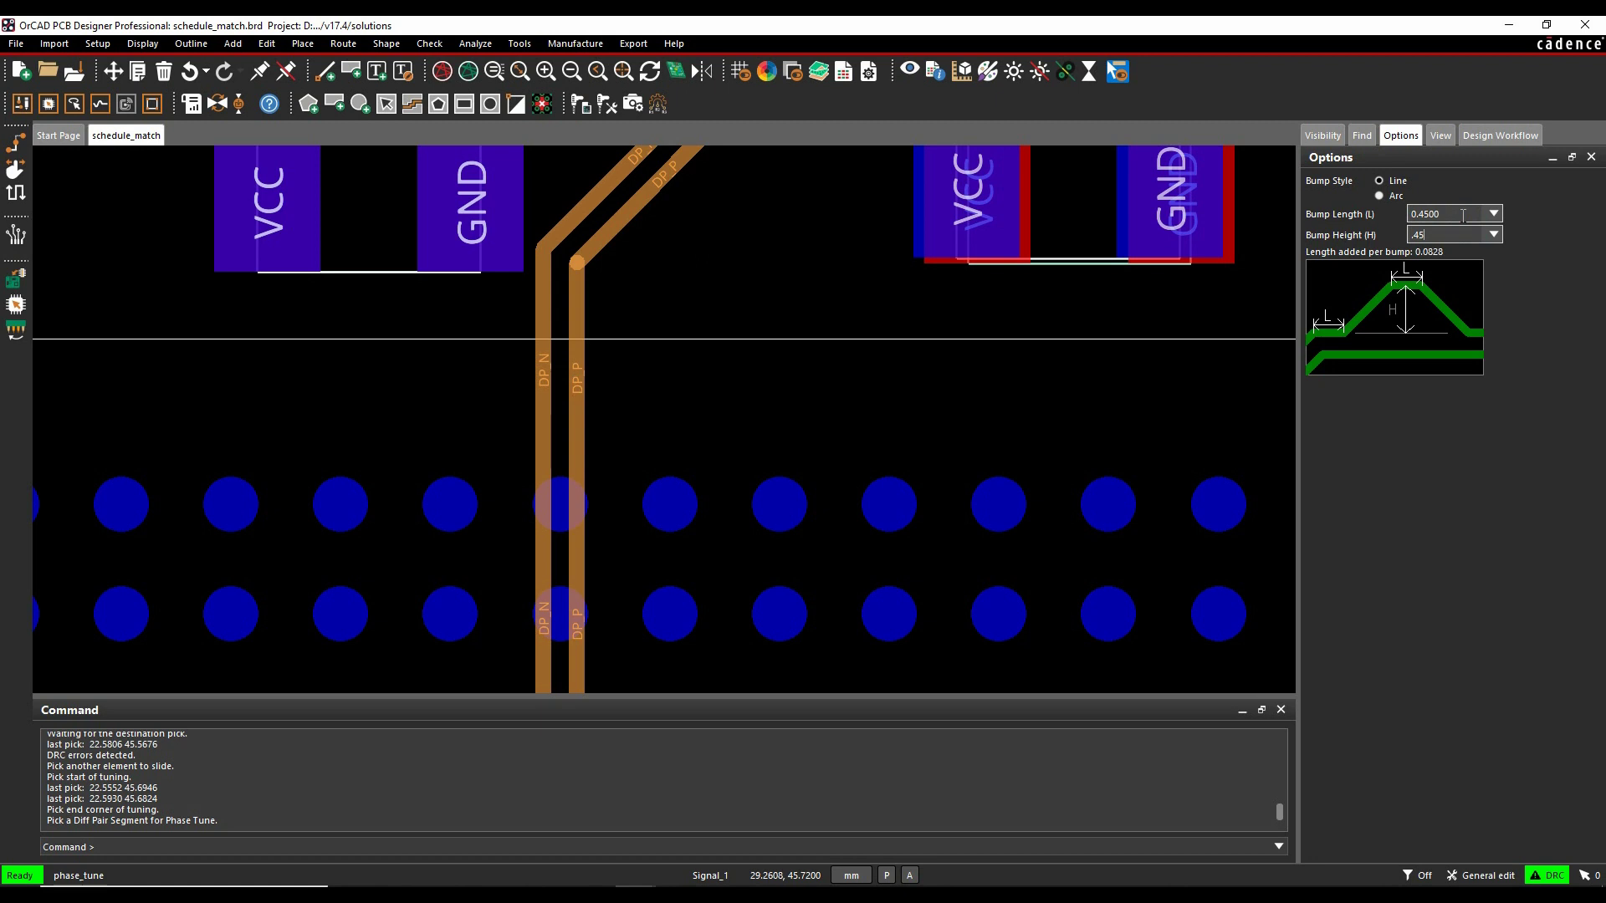
pyautogui.press('Tab')
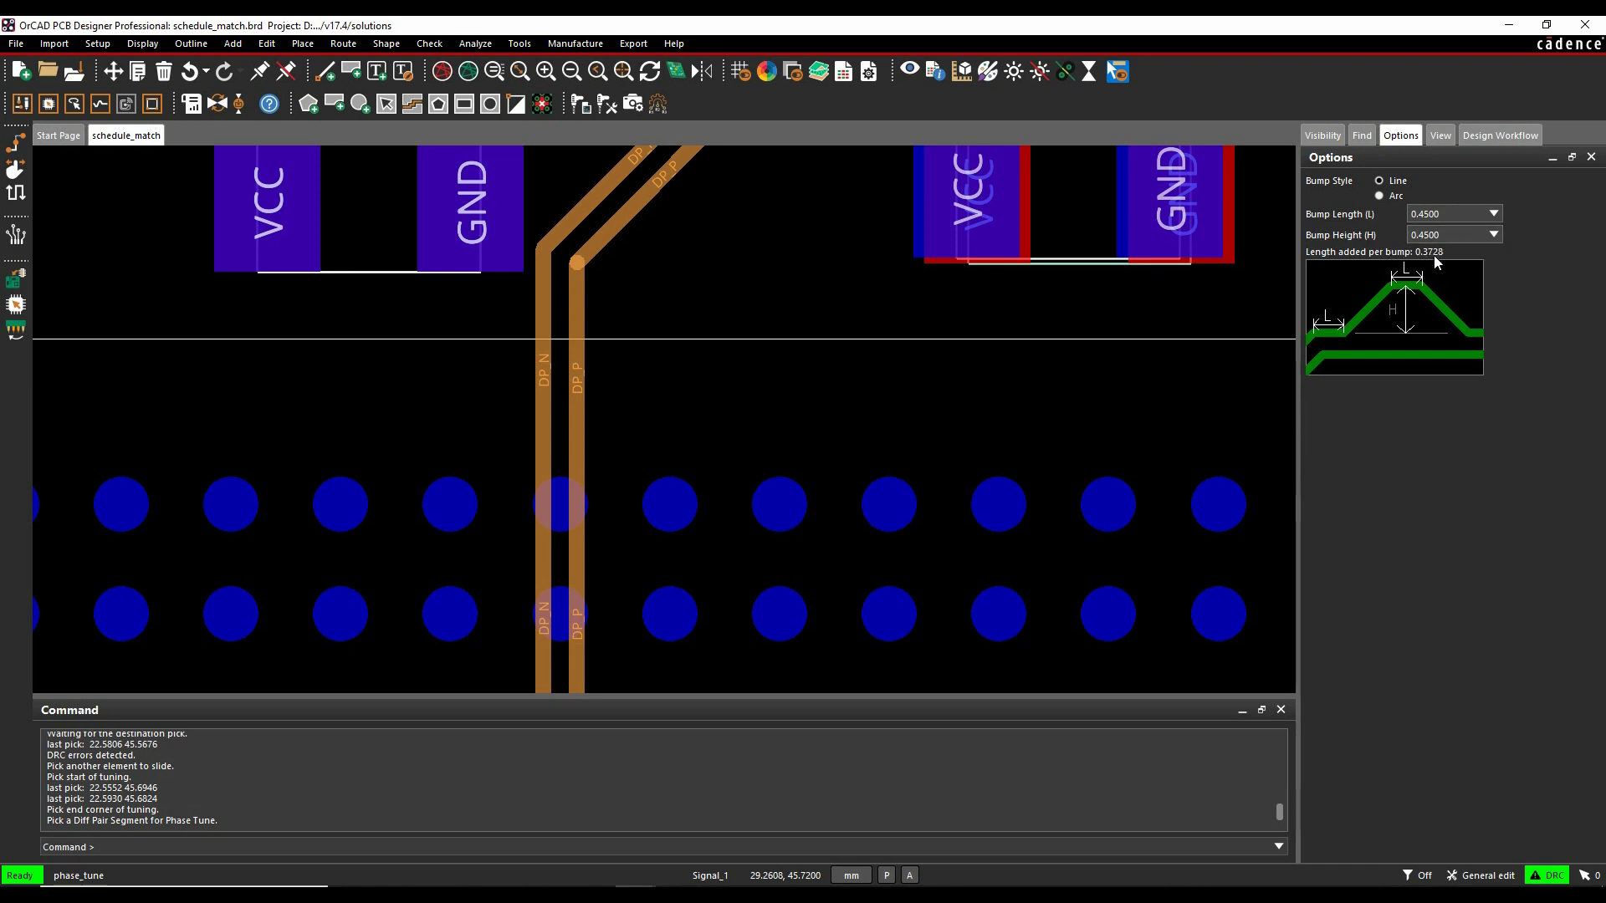
# Step: Place the phase-tune bump on DP_N near the pad row and finish tuning
pyautogui.click(542, 445)
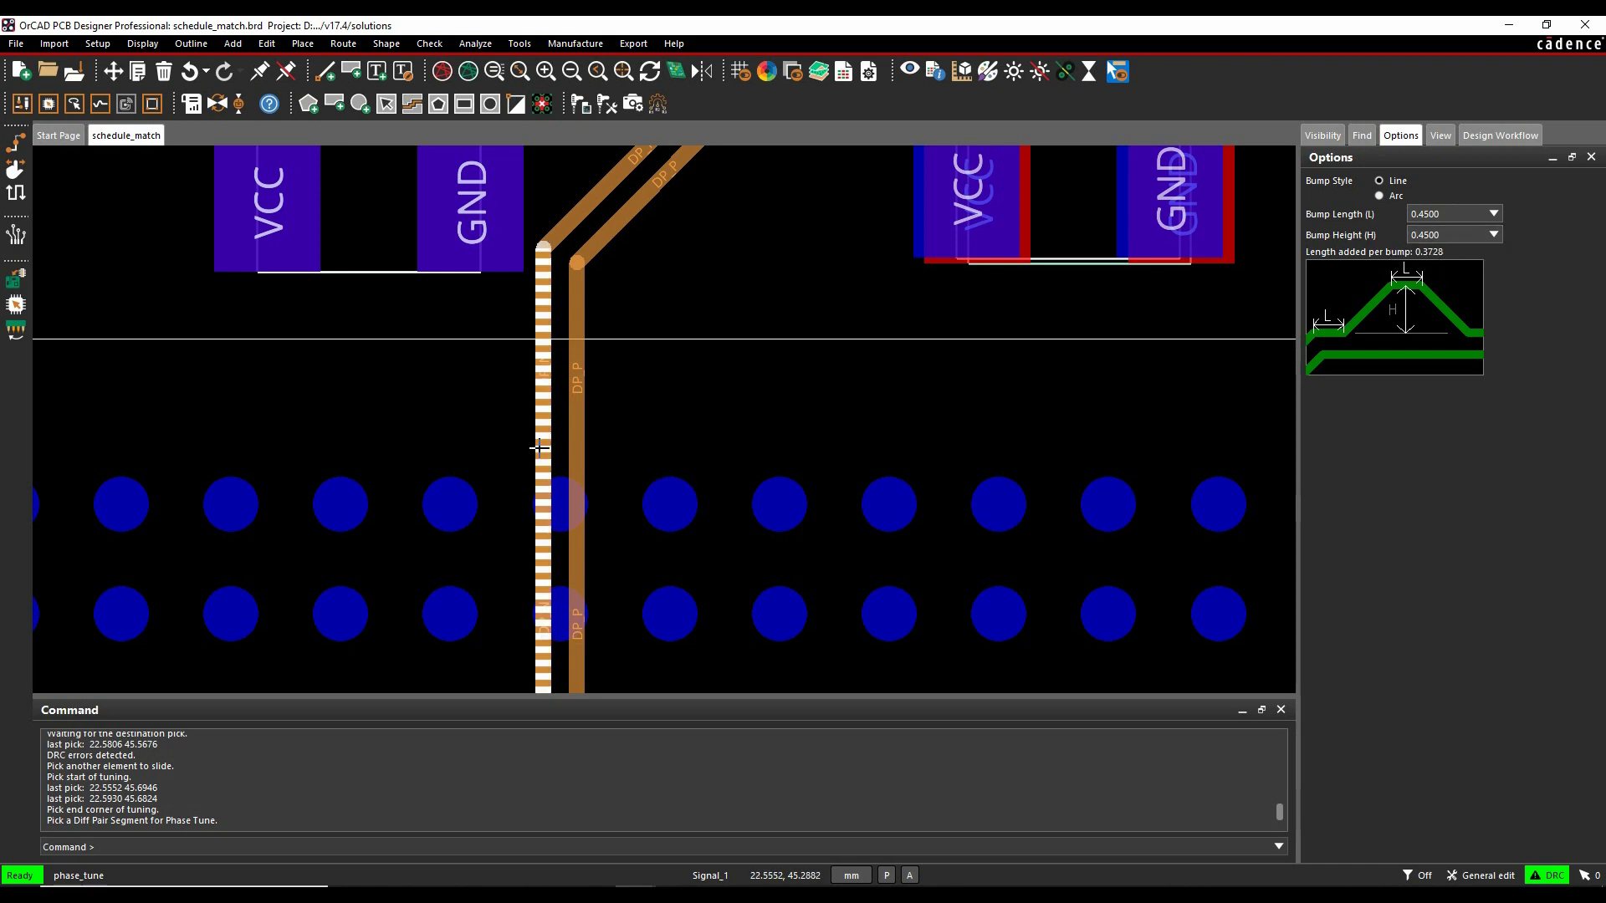
pyautogui.rightClick(679, 413)
pyautogui.click(694, 422)
pyautogui.scroll(-2, 681, 413)
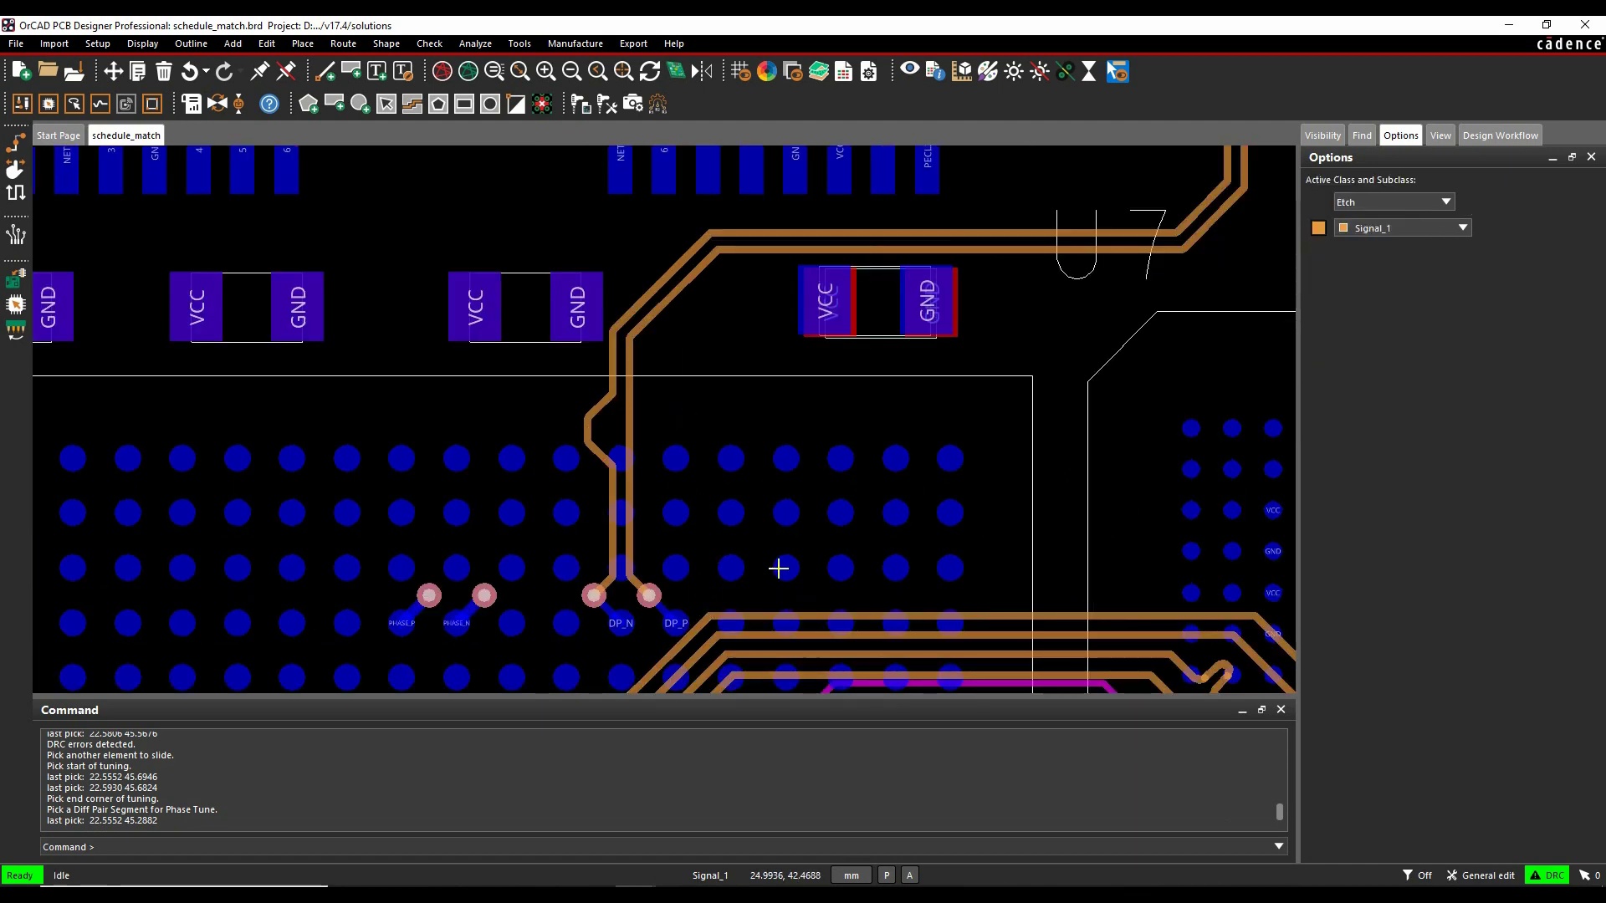
pyautogui.moveTo(777, 569)
pyautogui.mouseDown(button='middle')
pyautogui.moveTo(817, 556)
pyautogui.moveTo(763, 583)
pyautogui.mouseUp(button='middle')
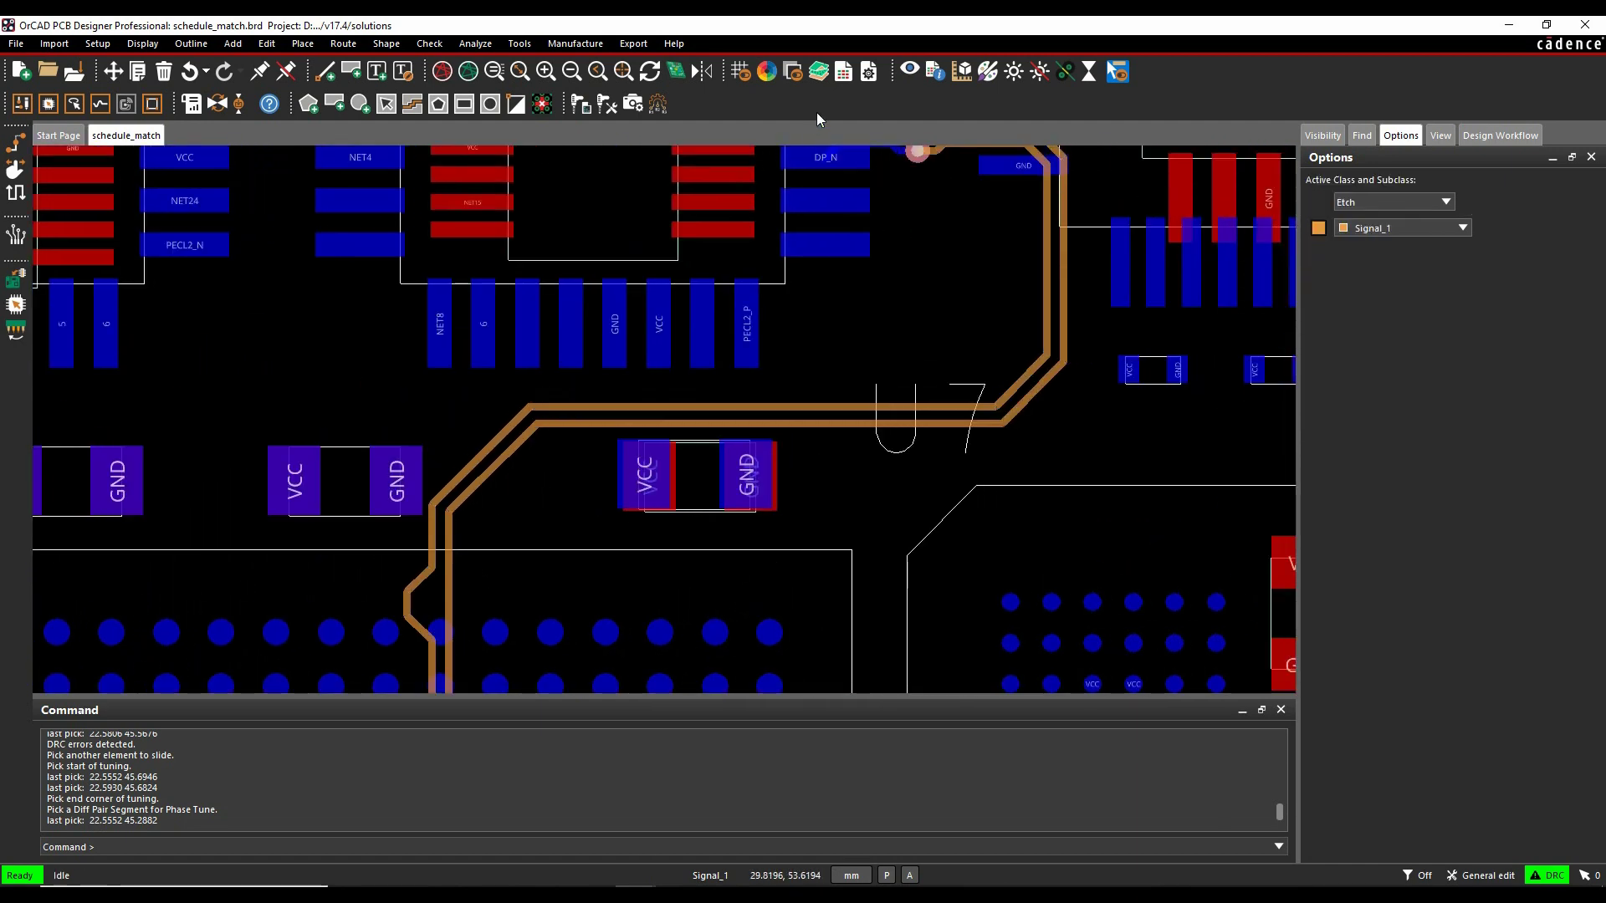
# Step: Re-analyze the DP pair in Constraint Manager, confirming a passing 0.0051 mm static phase margin
pyautogui.click(846, 74)
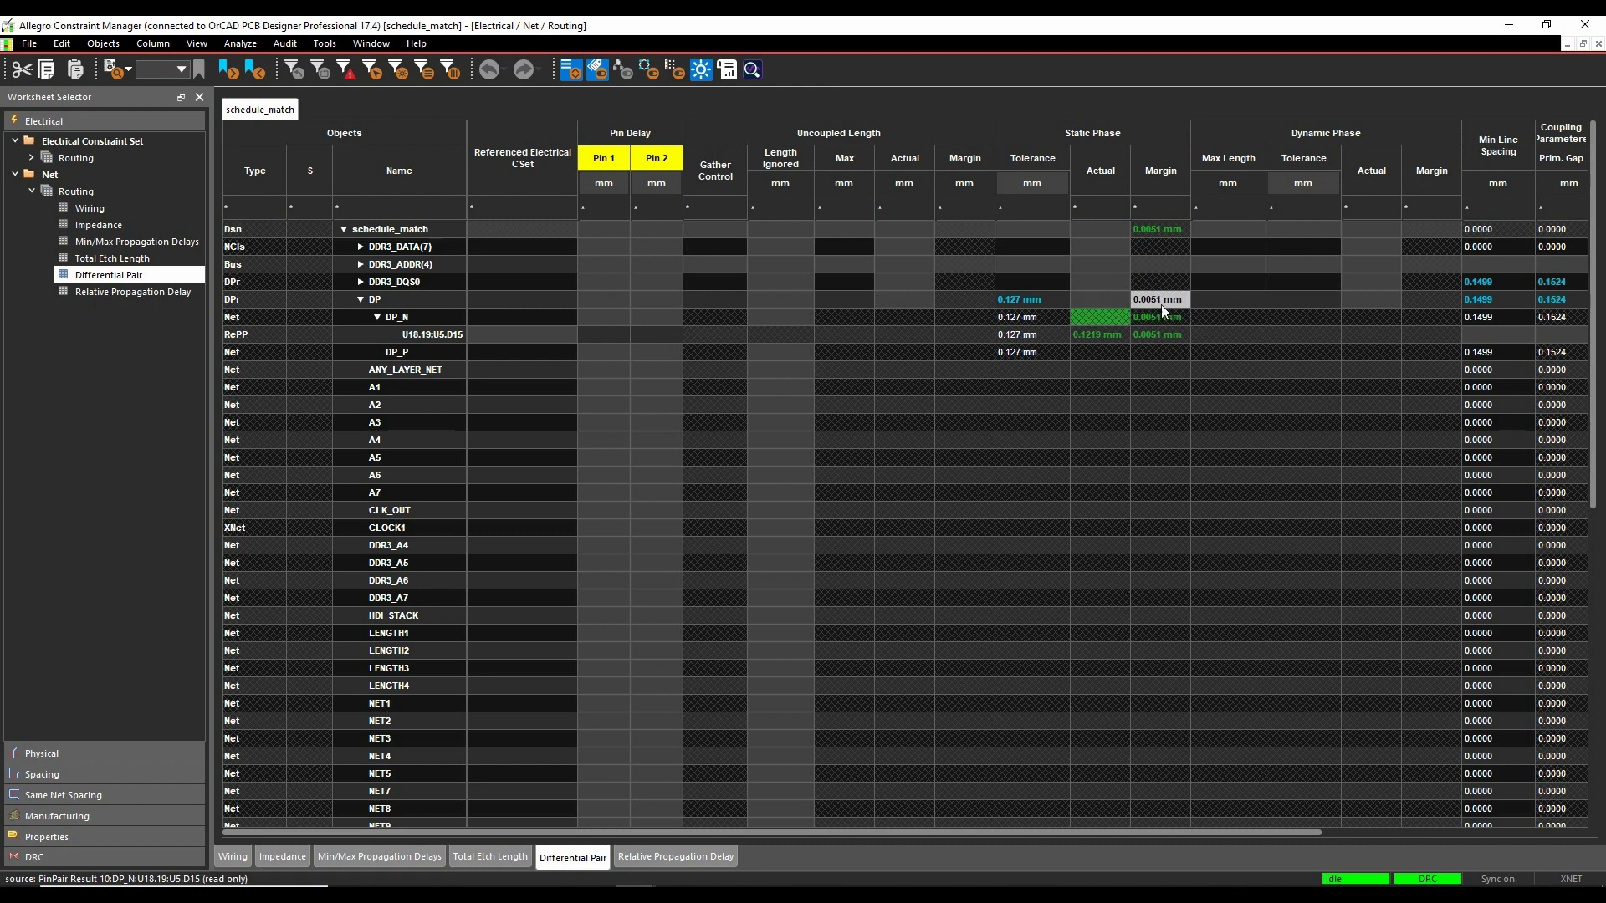
pyautogui.click(1065, 324)
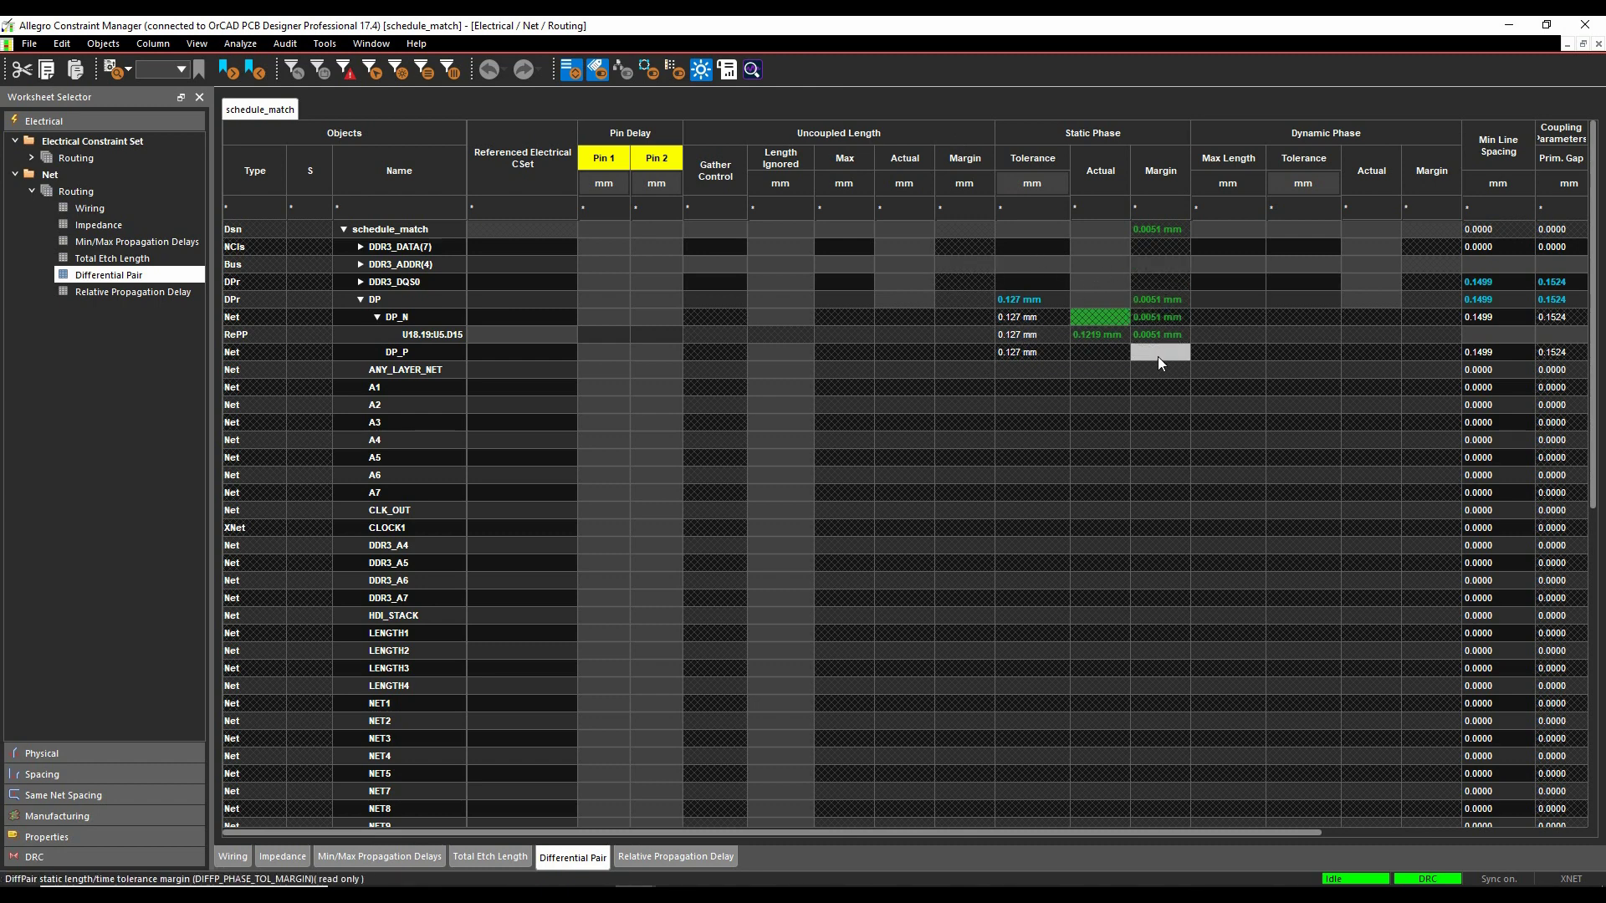
pyautogui.rightClick(413, 303)
pyautogui.click(434, 315)
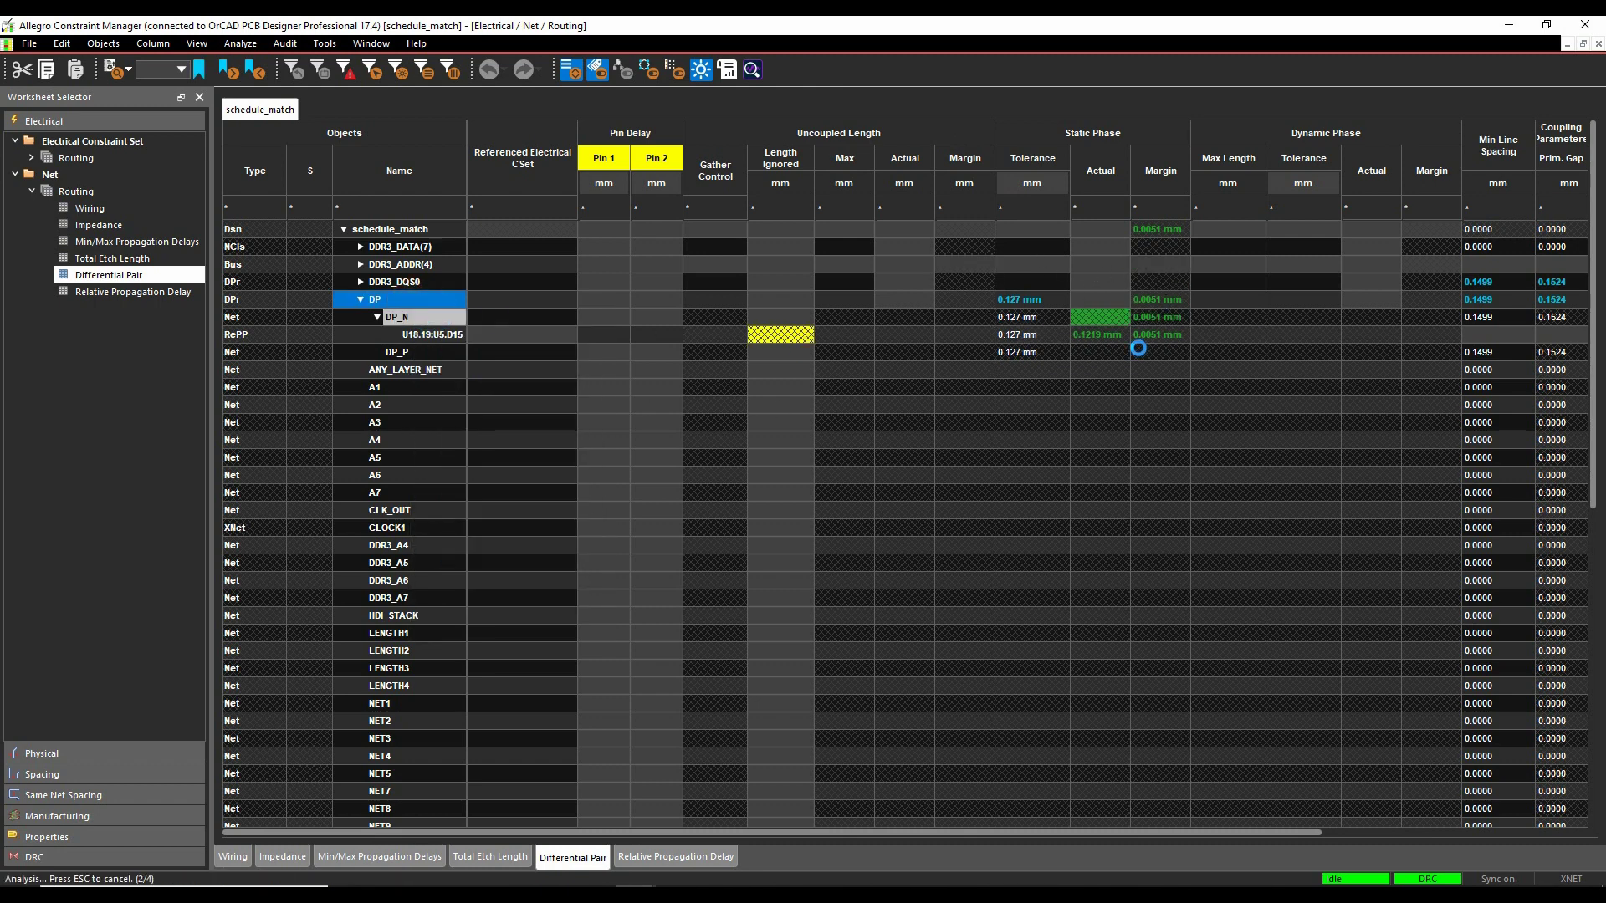